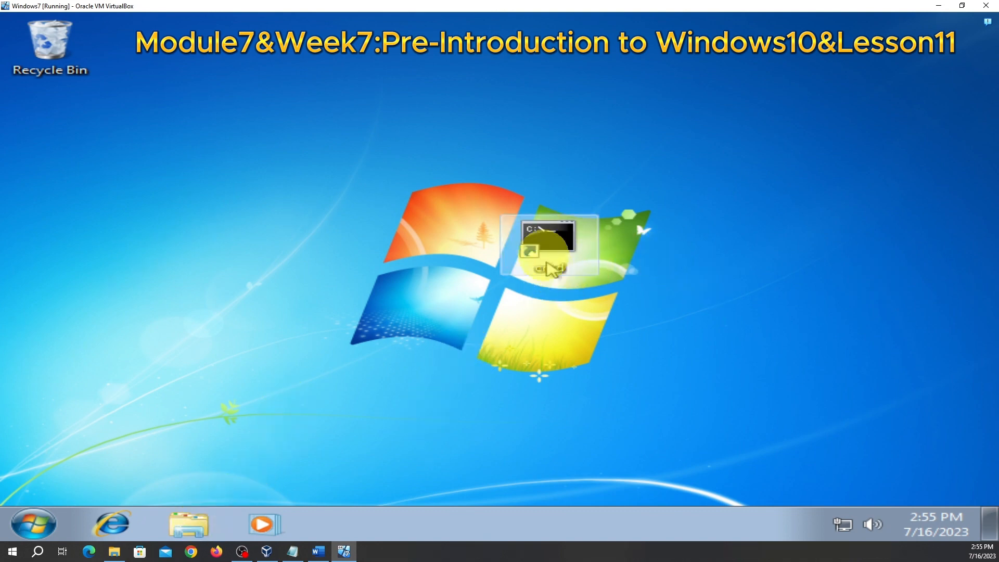
Delete the cmd desktop shortcut to the Recycle Bin
right_click(539, 234)
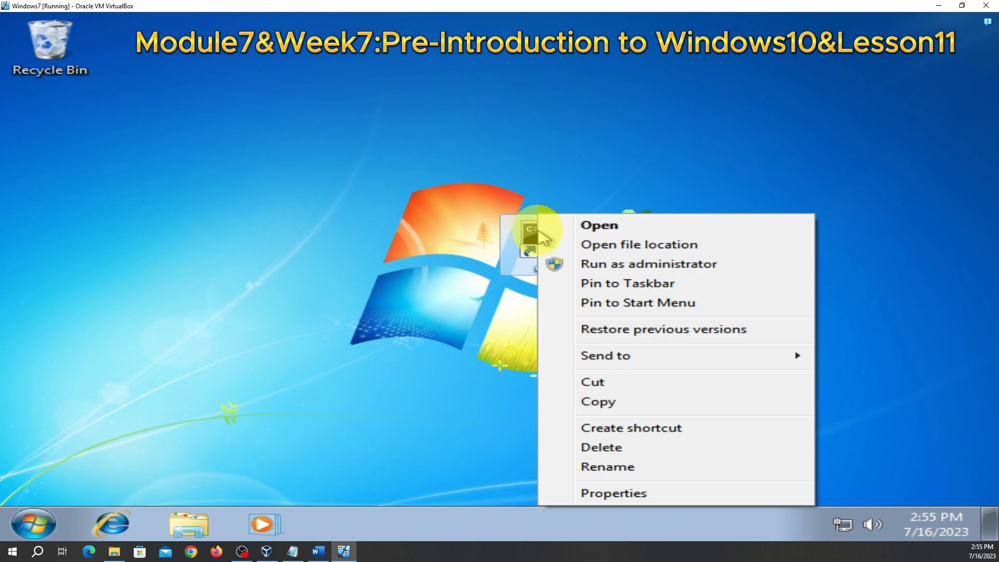
click(613, 449)
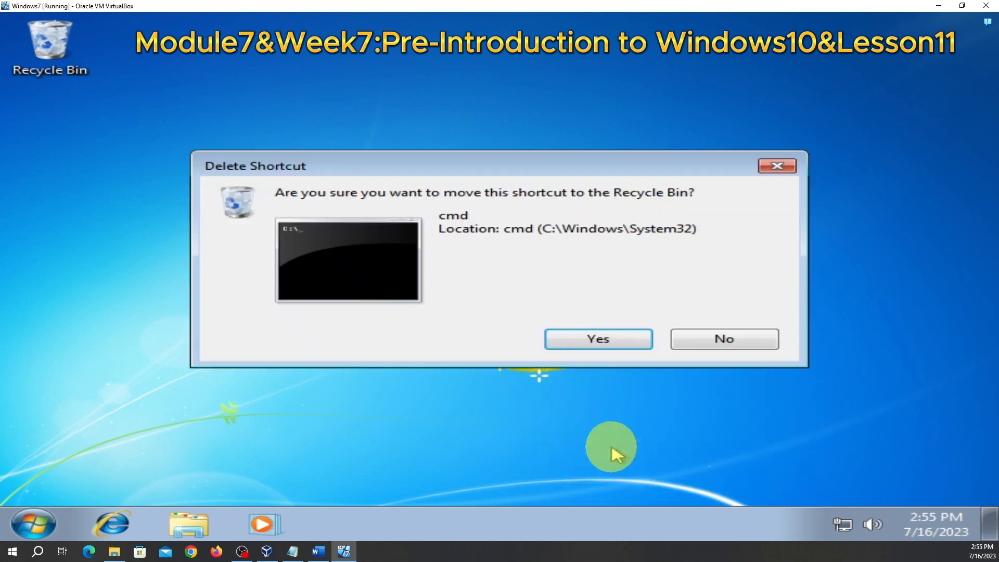
click(600, 345)
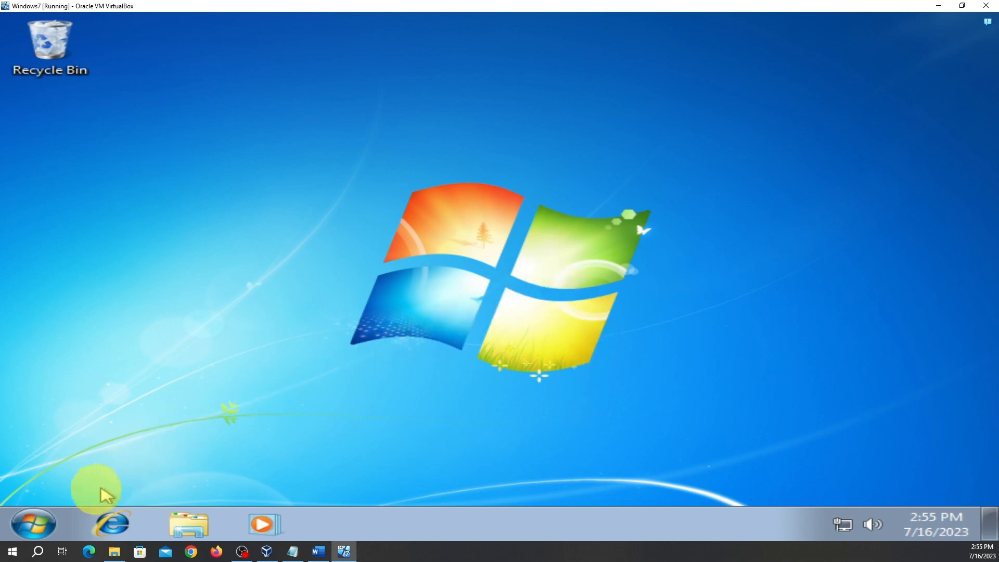
click(37, 523)
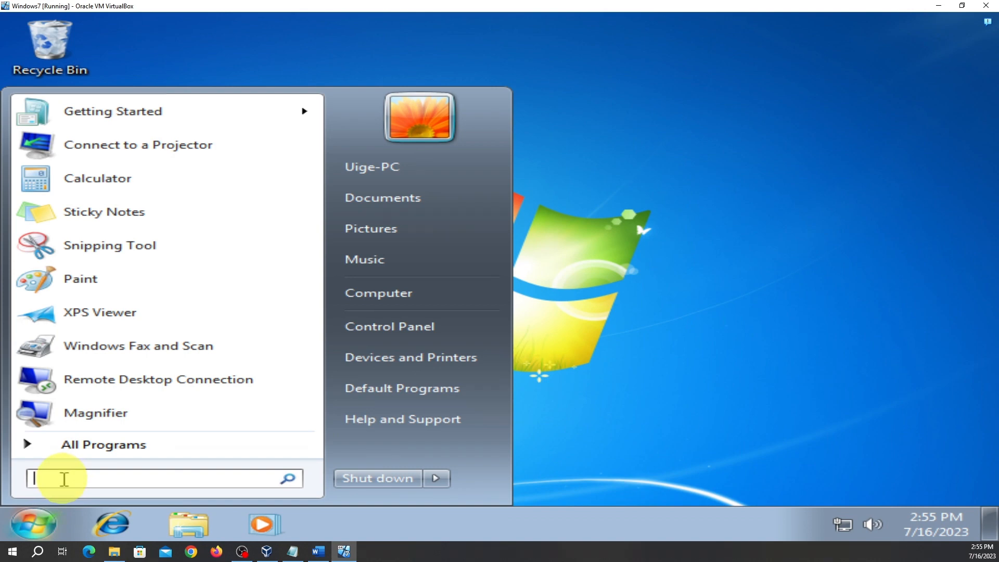
Search for diskmgmt.msc in the Start menu and launch Disk Management
text(dis)
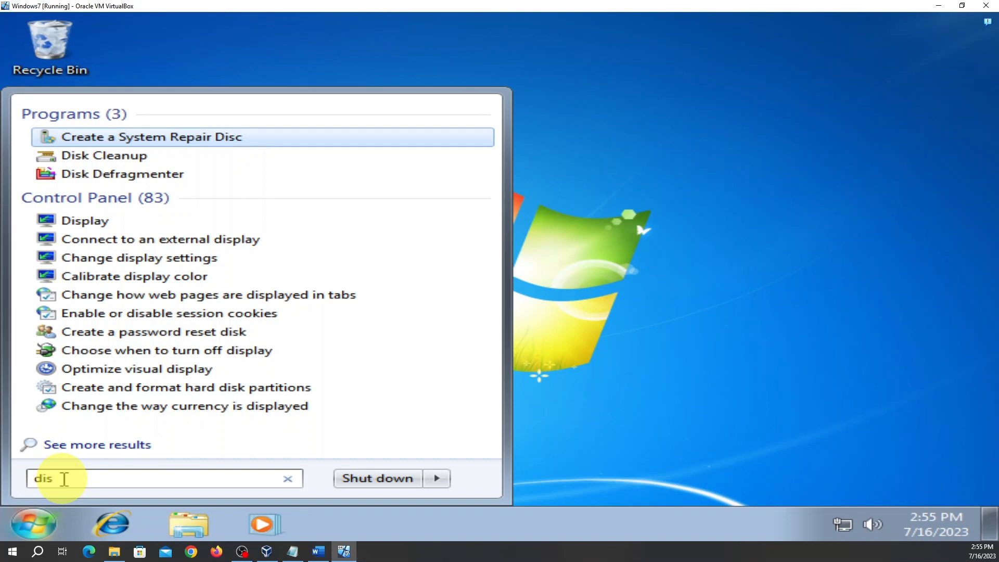
text(k)
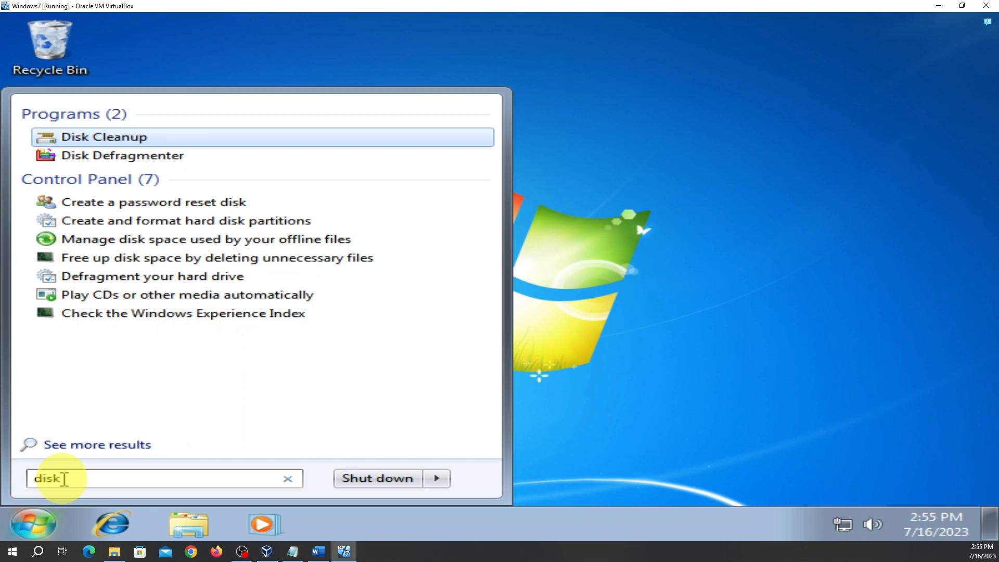
text(mgm)
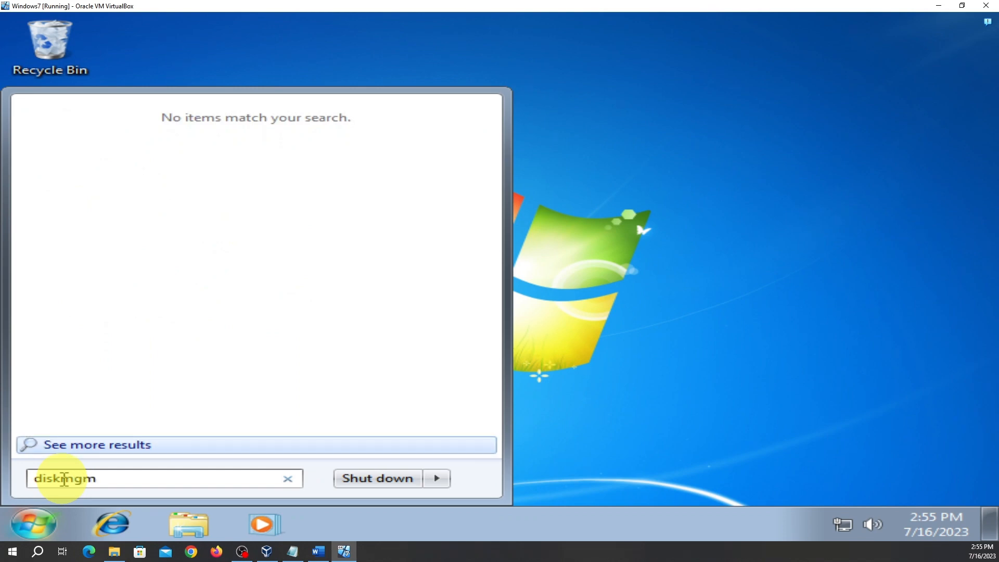
text(t.)
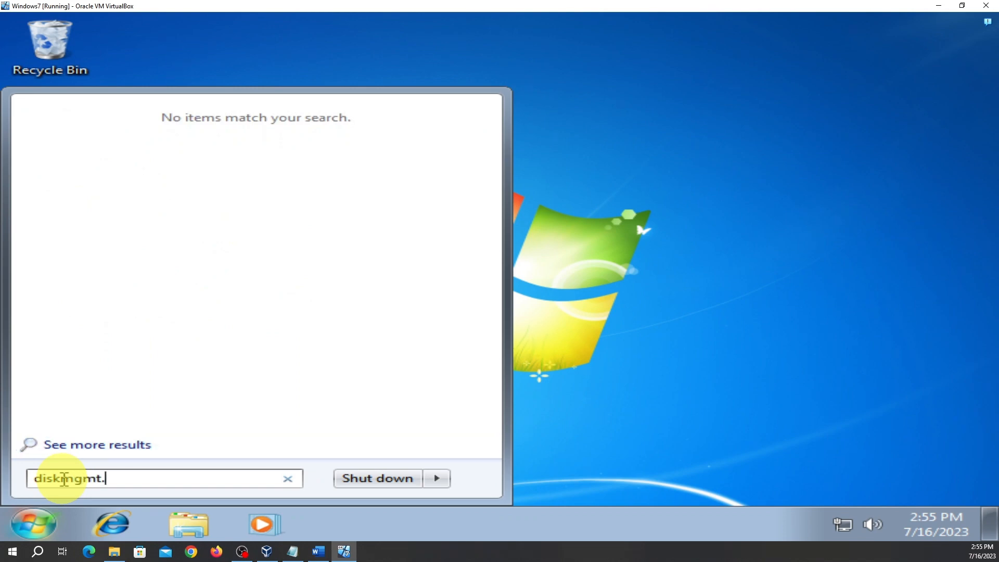
text(msc)
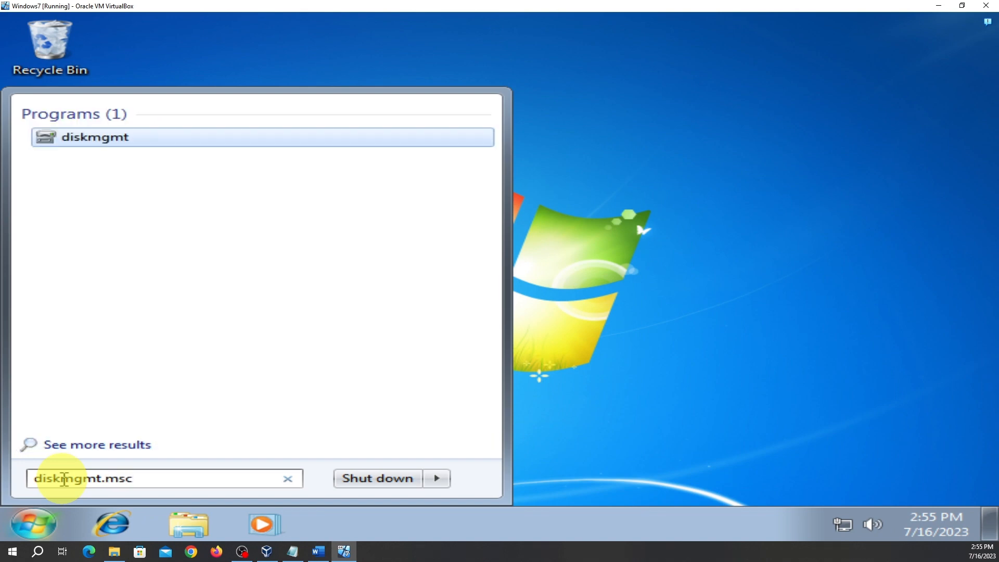
key(Return)
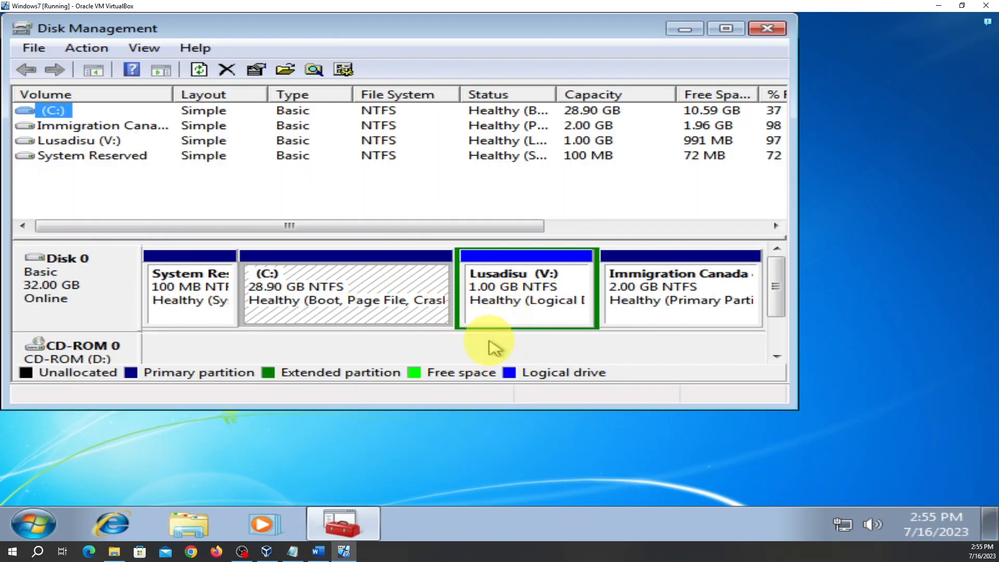
click(736, 33)
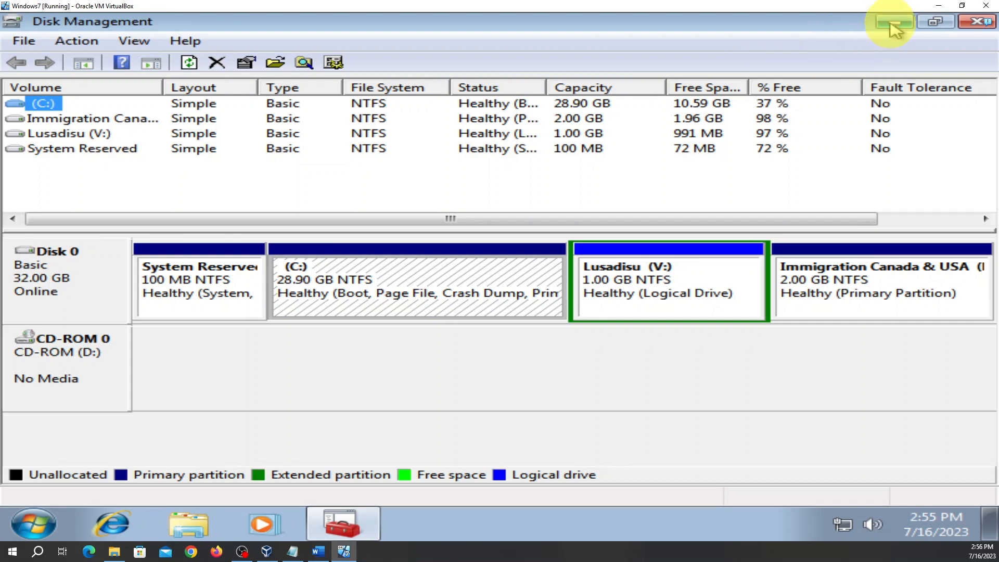
click(974, 23)
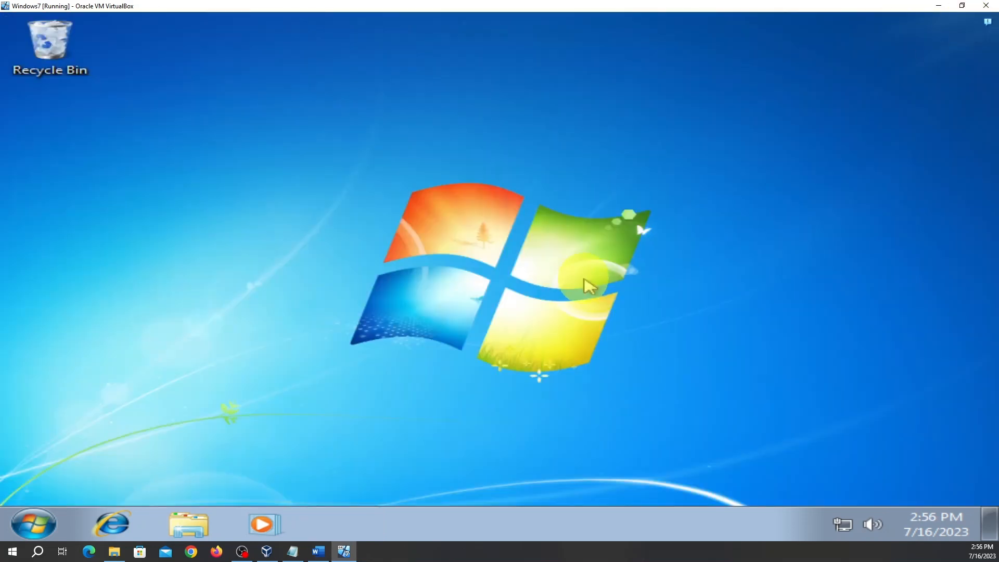
Create a new desktop shortcut named cmd whose location is cmd
right_click(592, 226)
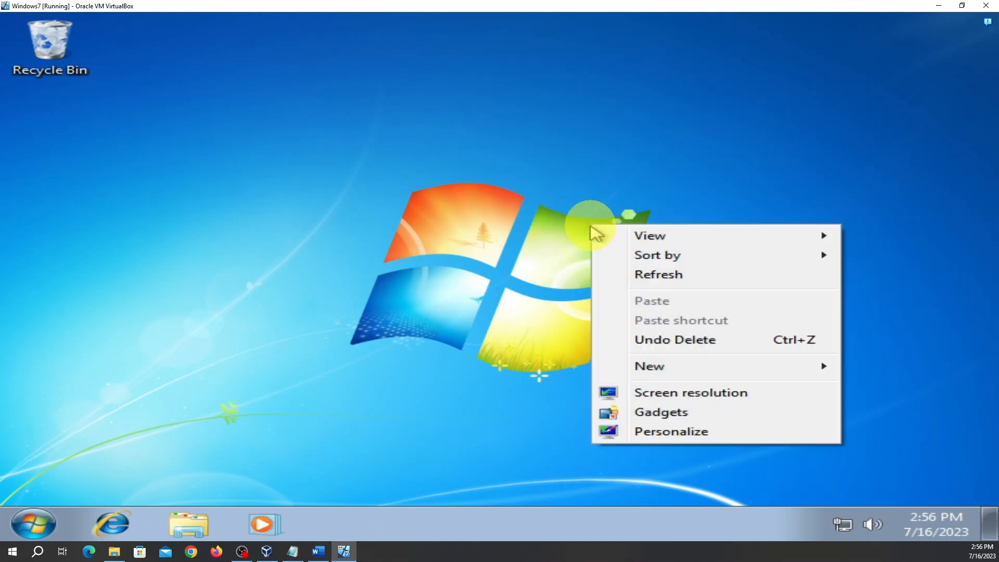
mouse_move(660, 368)
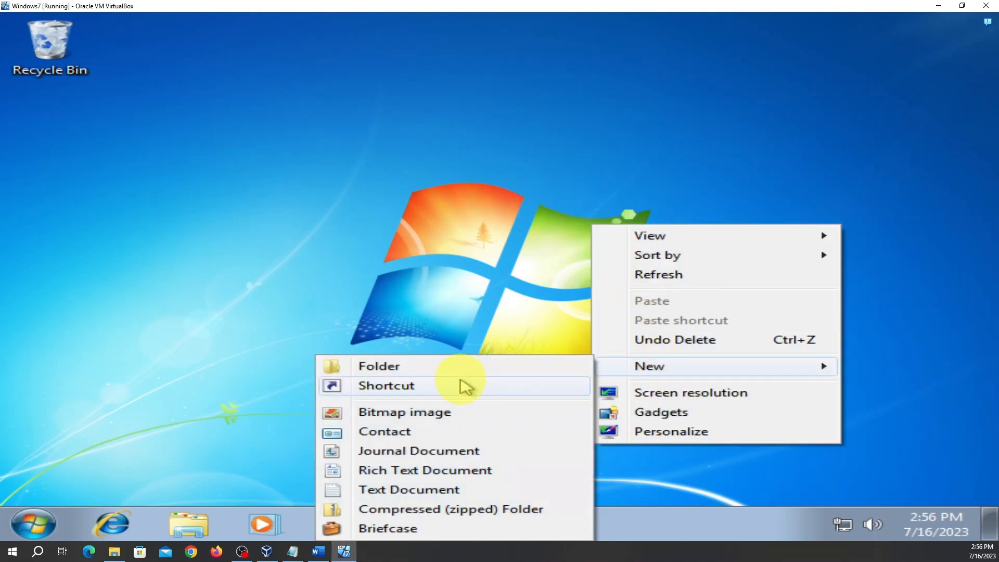
click(451, 176)
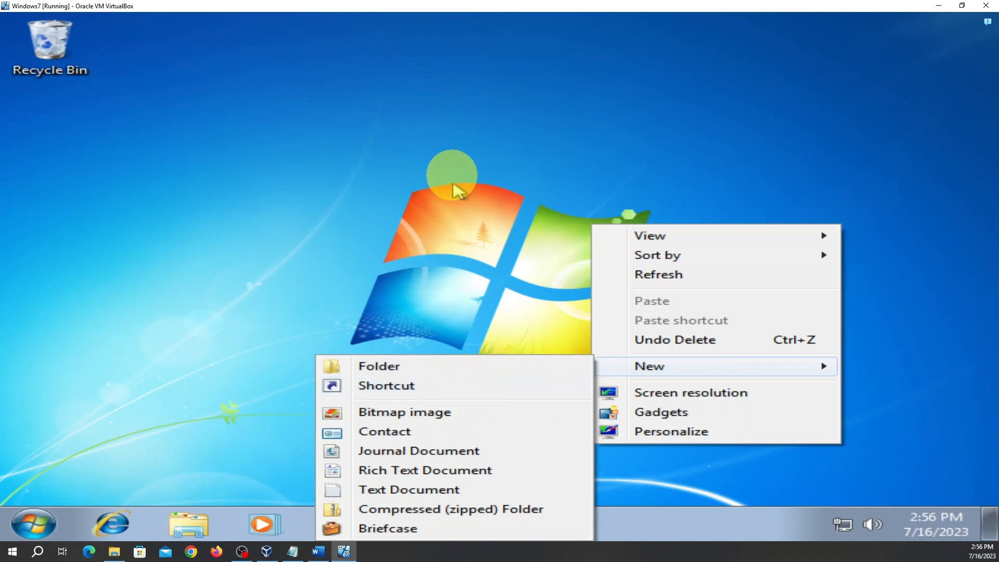
right_click(451, 177)
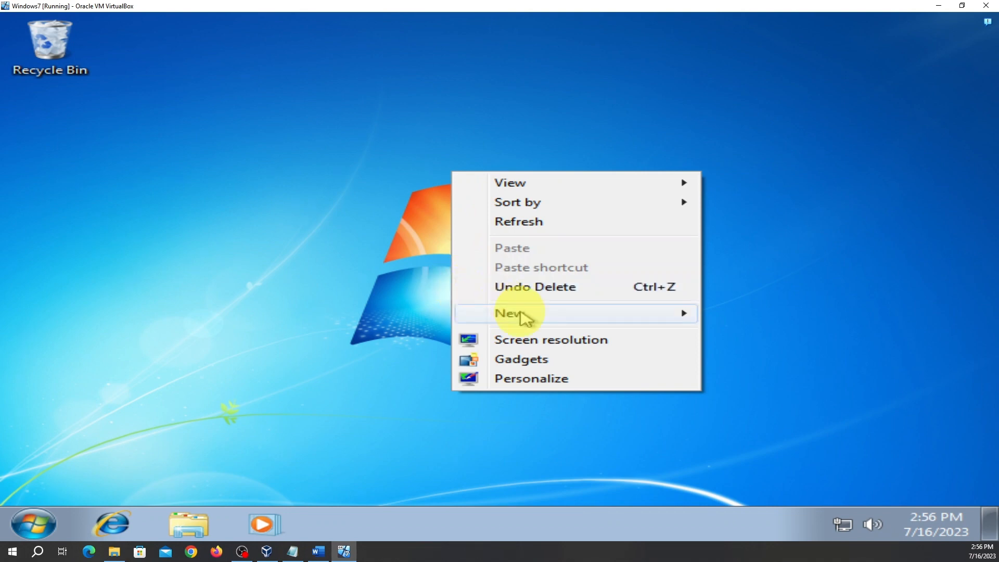
mouse_move(522, 316)
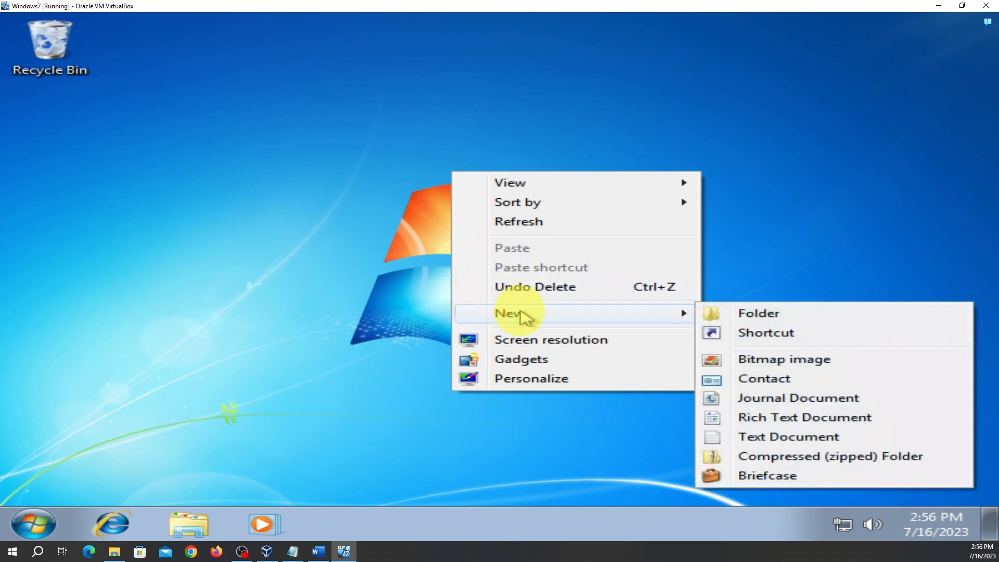
click(814, 337)
text(cmd)
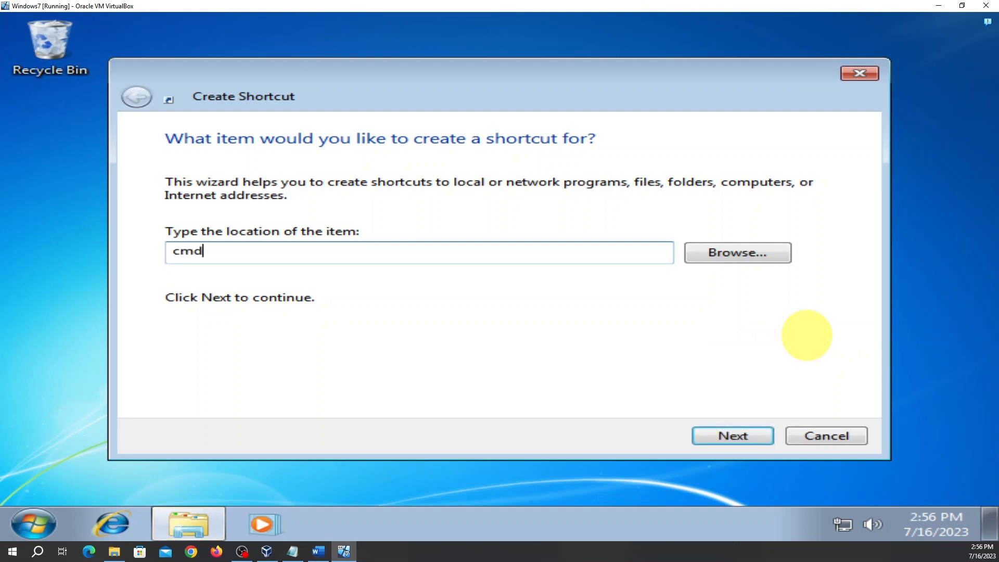
click(741, 436)
click(741, 436)
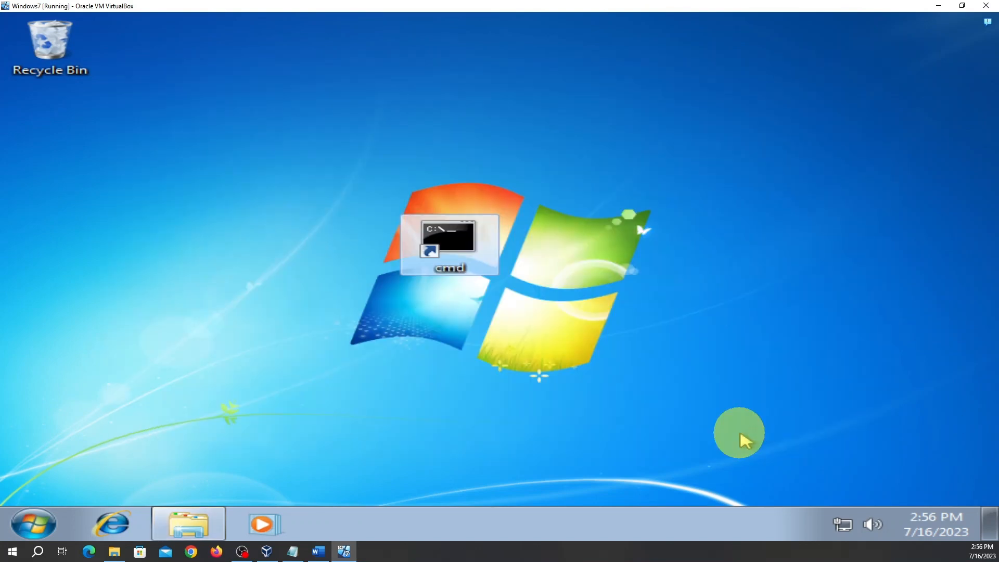
Run the cmd shortcut as administrator and maximize the Command Prompt window
right_click(461, 255)
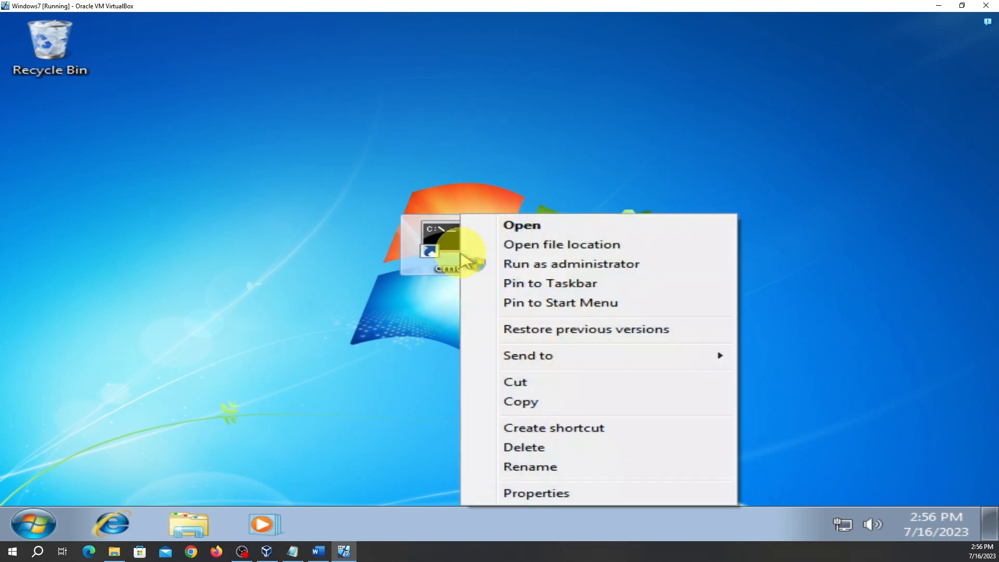
click(544, 266)
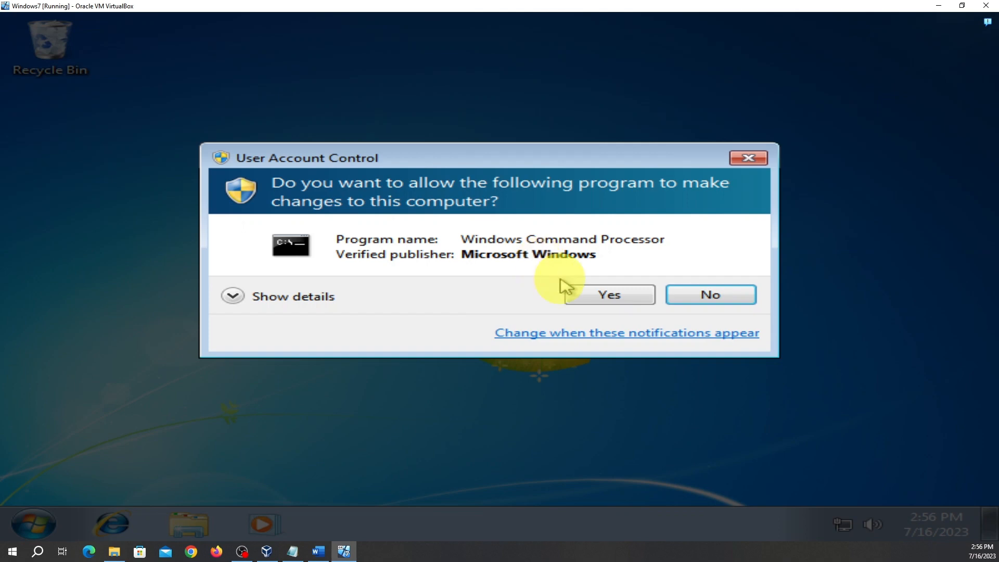
click(592, 299)
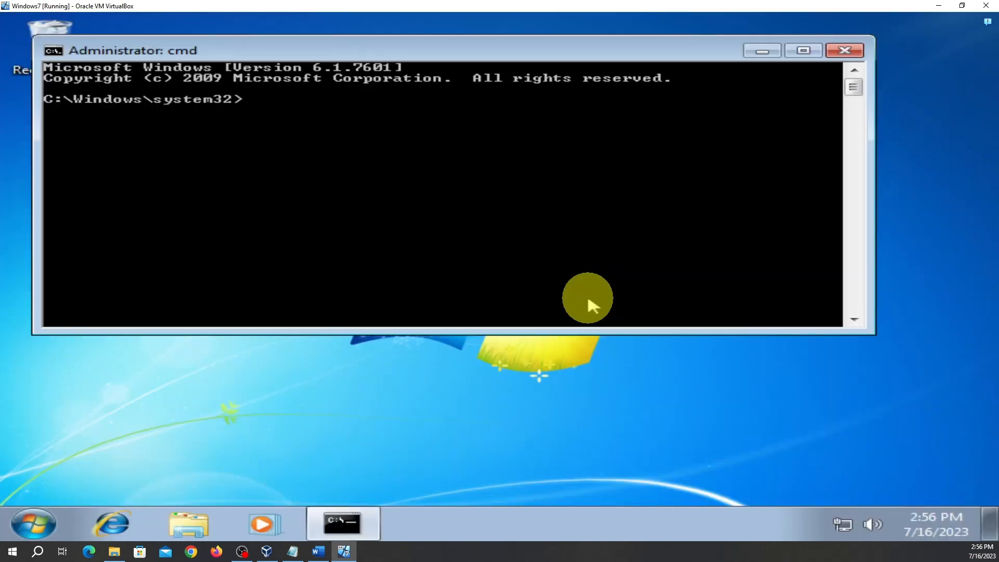
click(804, 50)
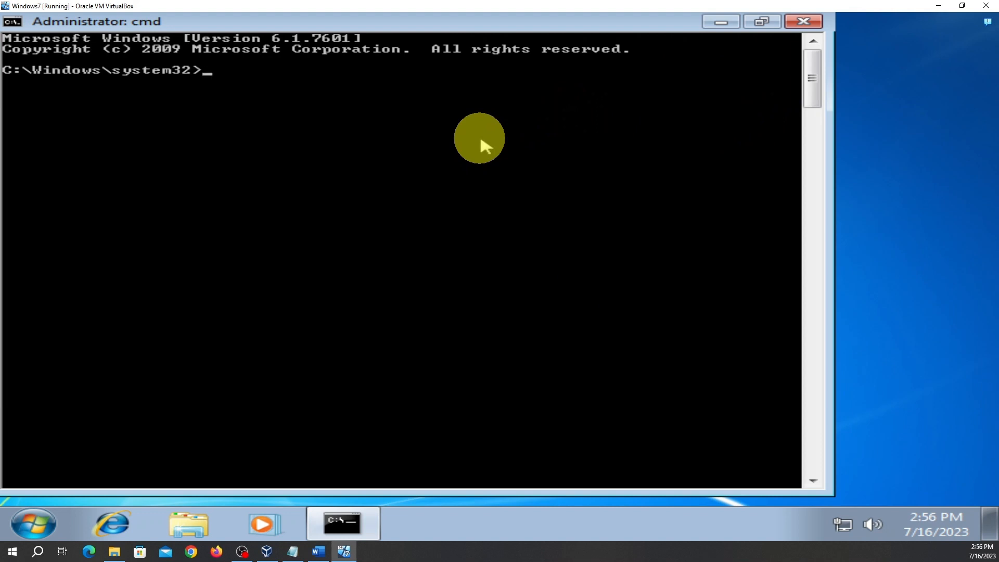
Start diskpart, run listdisk and select disk, then close the window
text(diskpart)
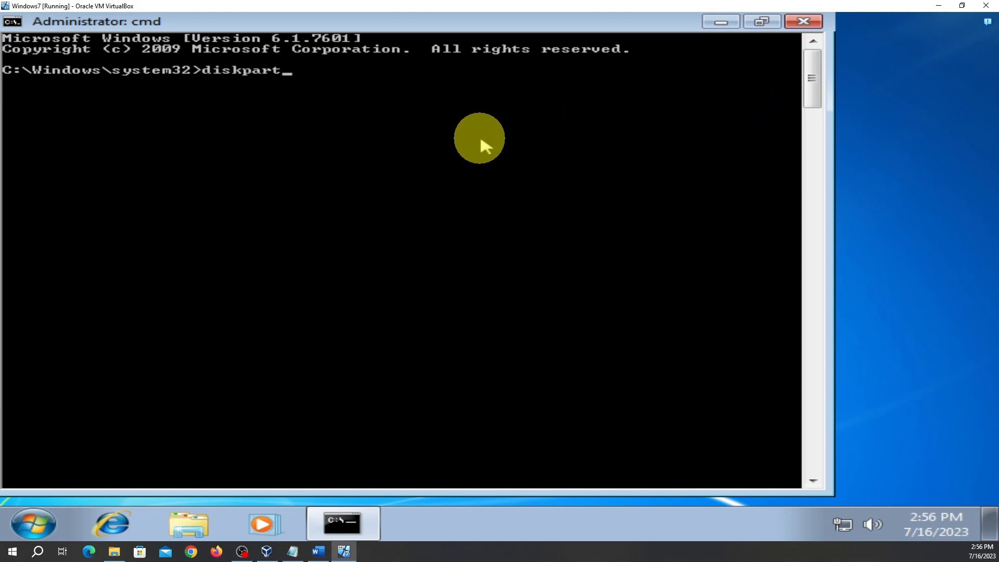
key(Return)
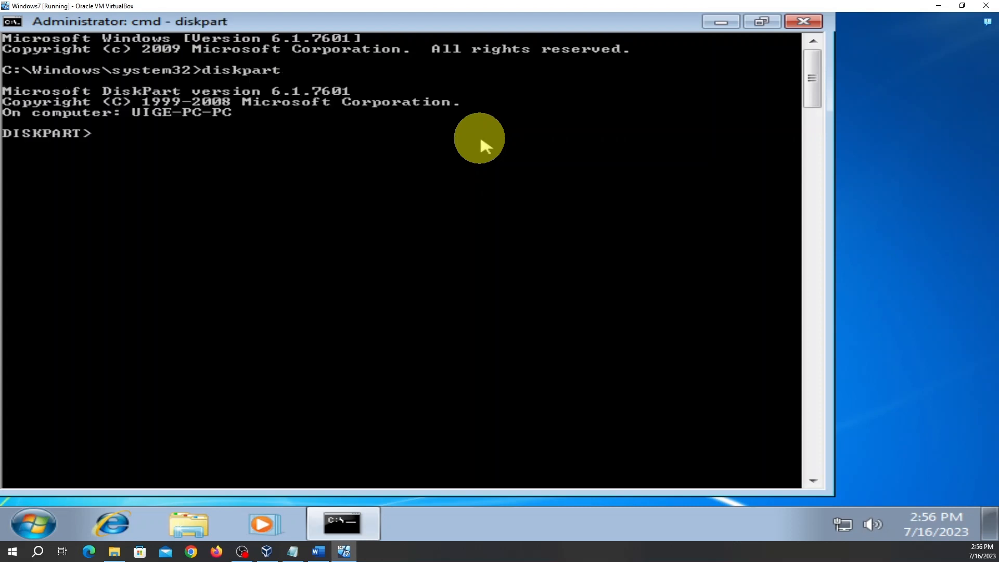
text(listdisk)
key(Return)
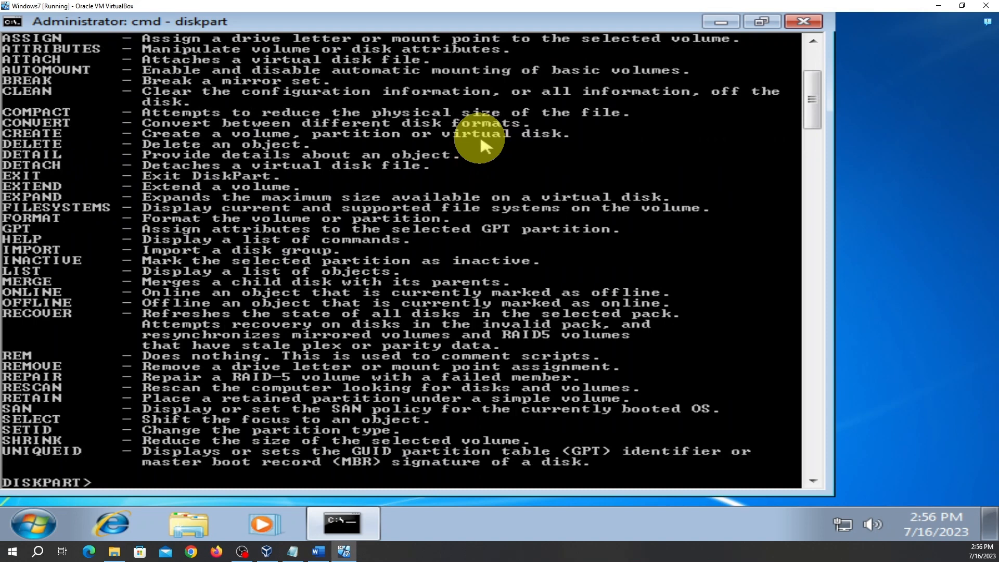
text(select disk)
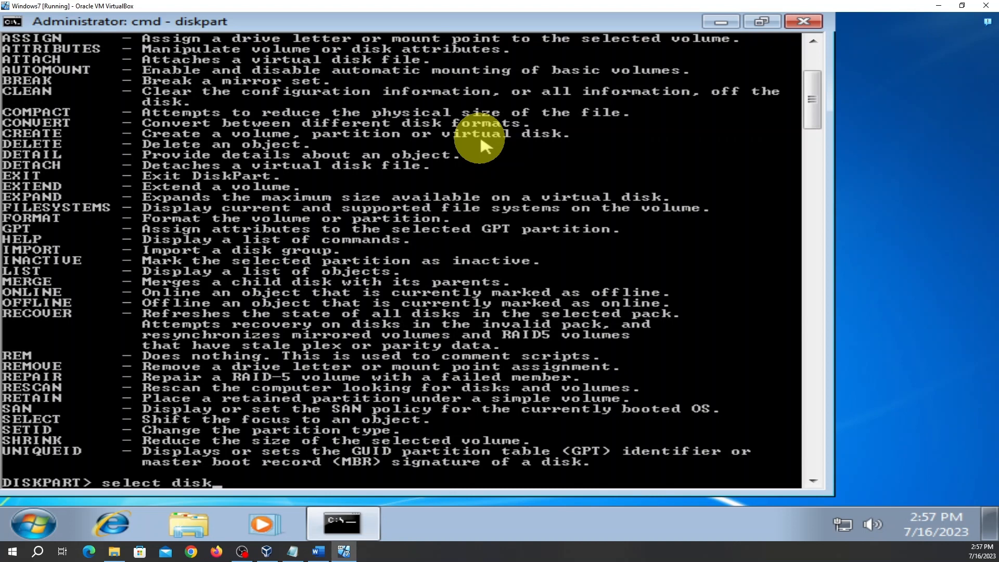
key(Return)
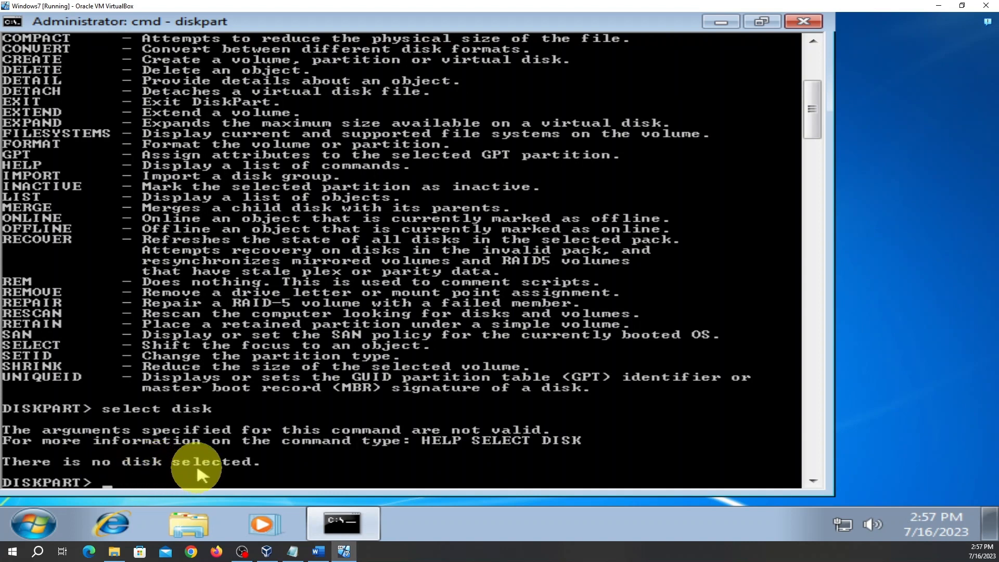
click(815, 23)
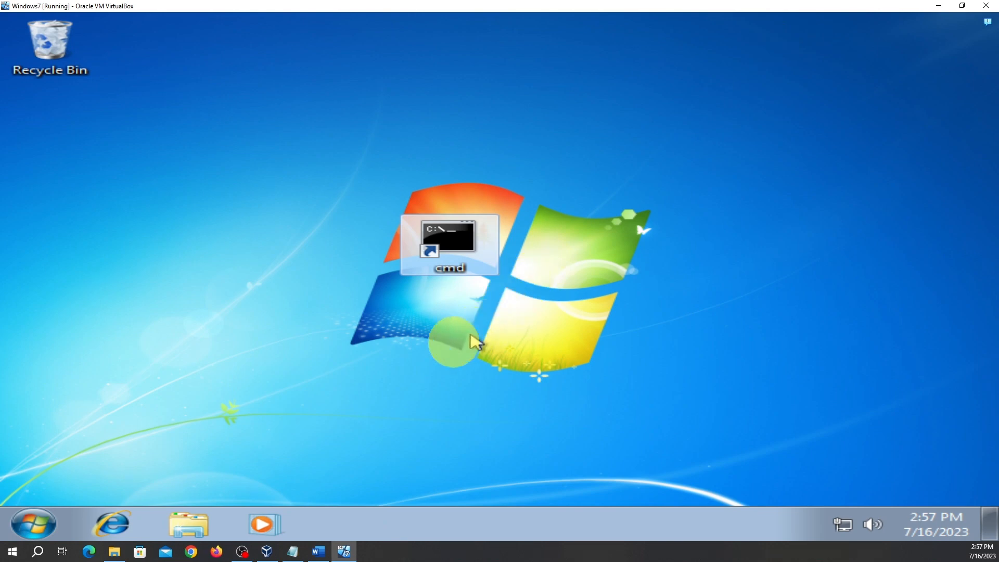
Choose Manage on the Computer entry in the Start menu
click(36, 523)
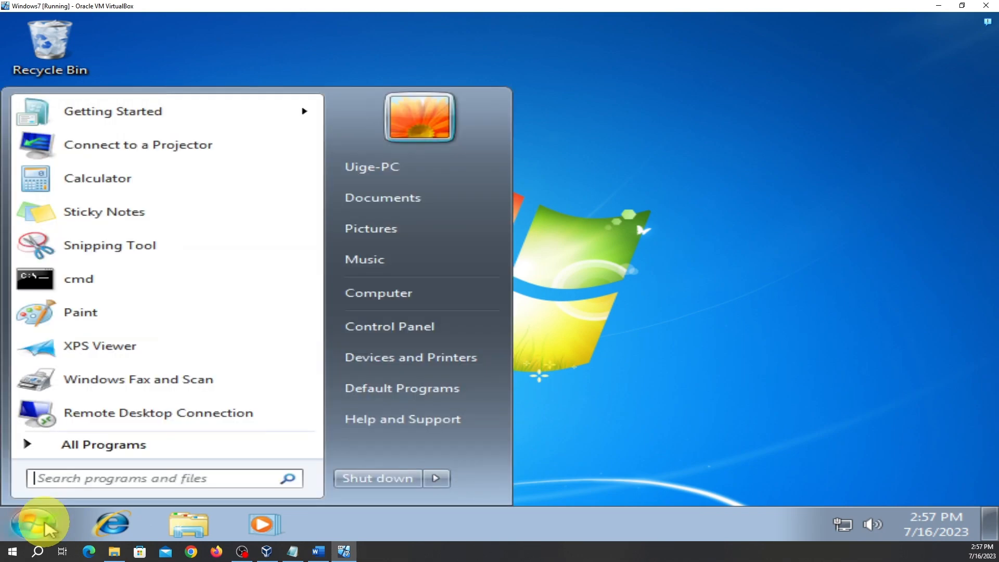
right_click(390, 300)
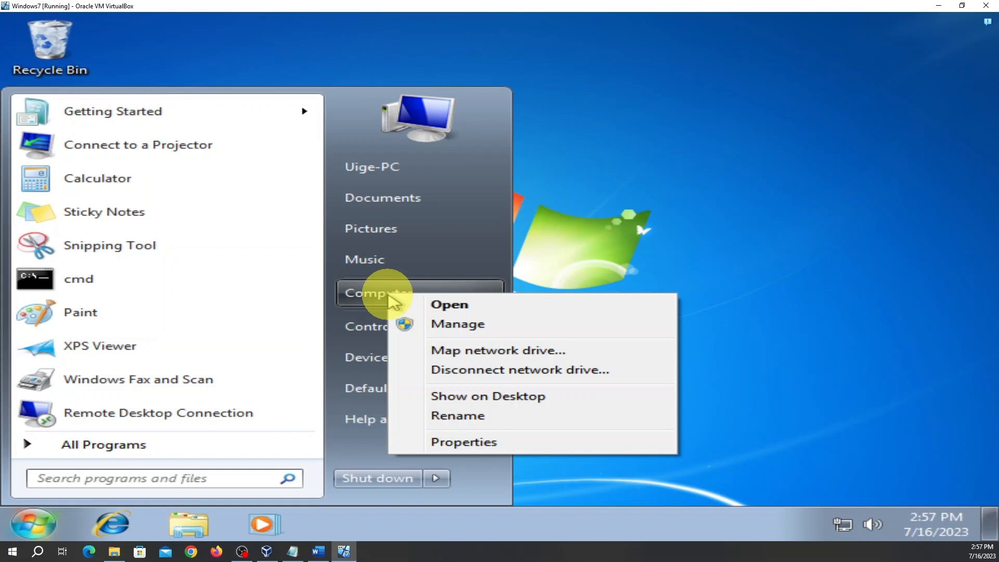
click(451, 328)
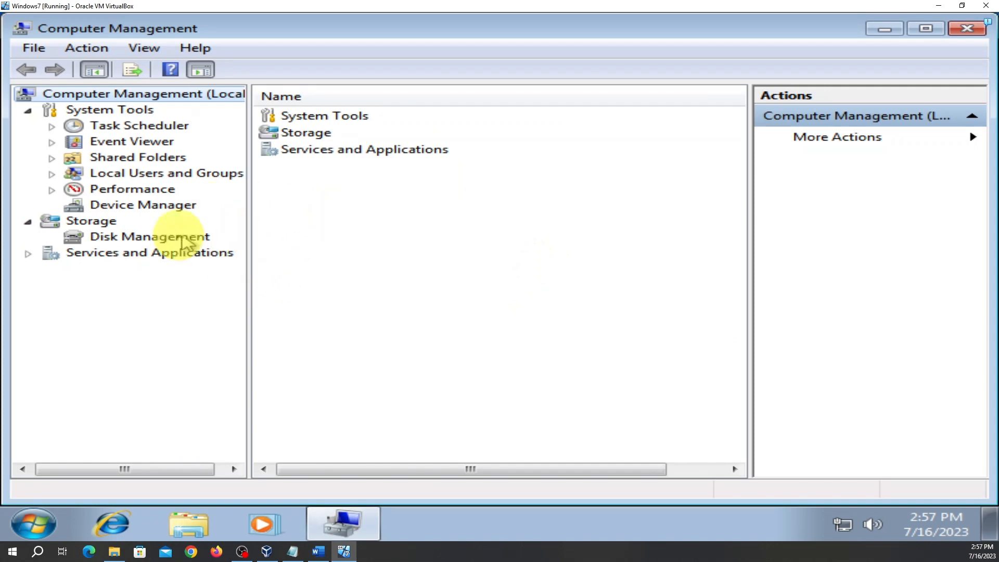
In Disk Management, widen the volume list and delete the Lusadisu (V:) volume
click(98, 241)
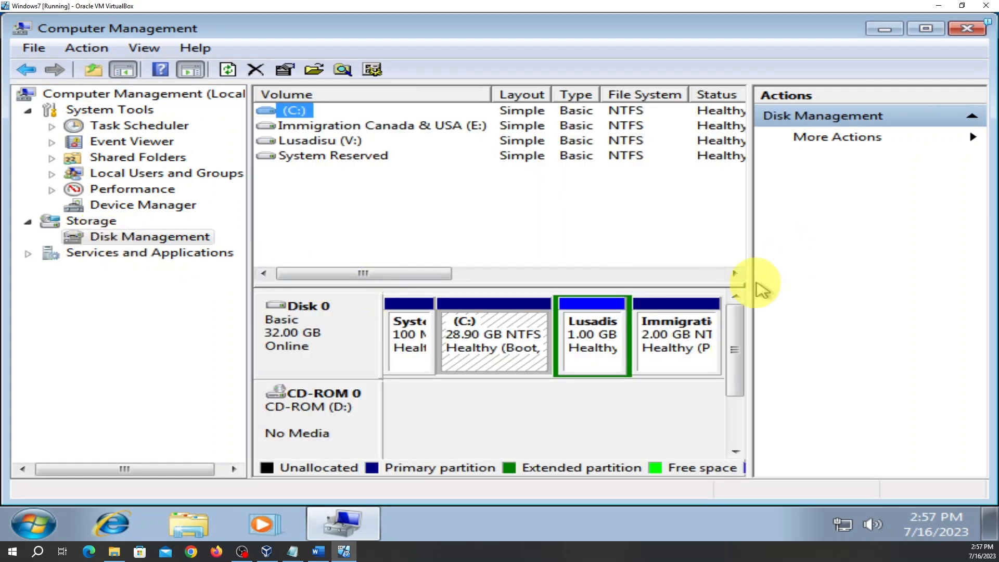
drag(750, 288, 863, 321)
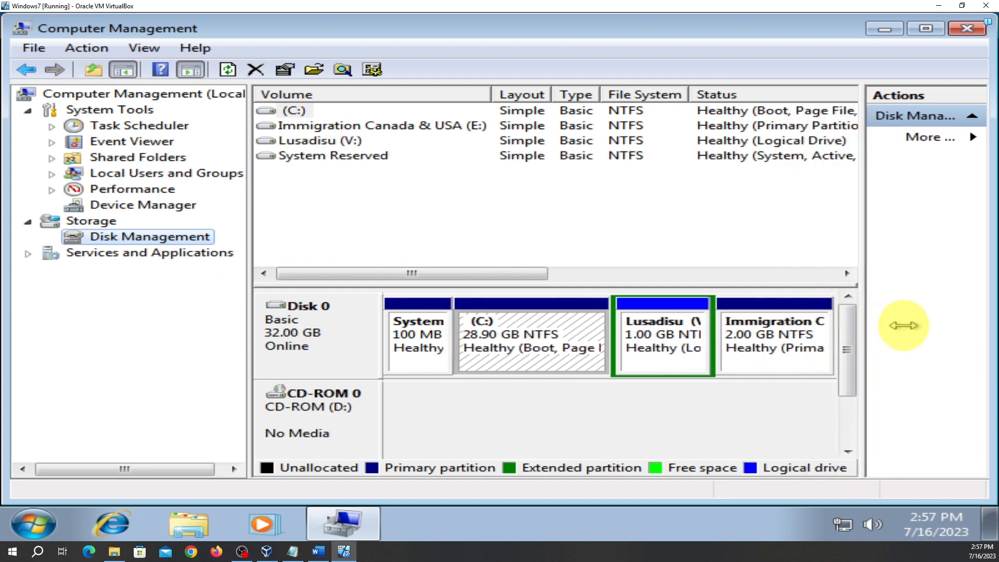
right_click(660, 311)
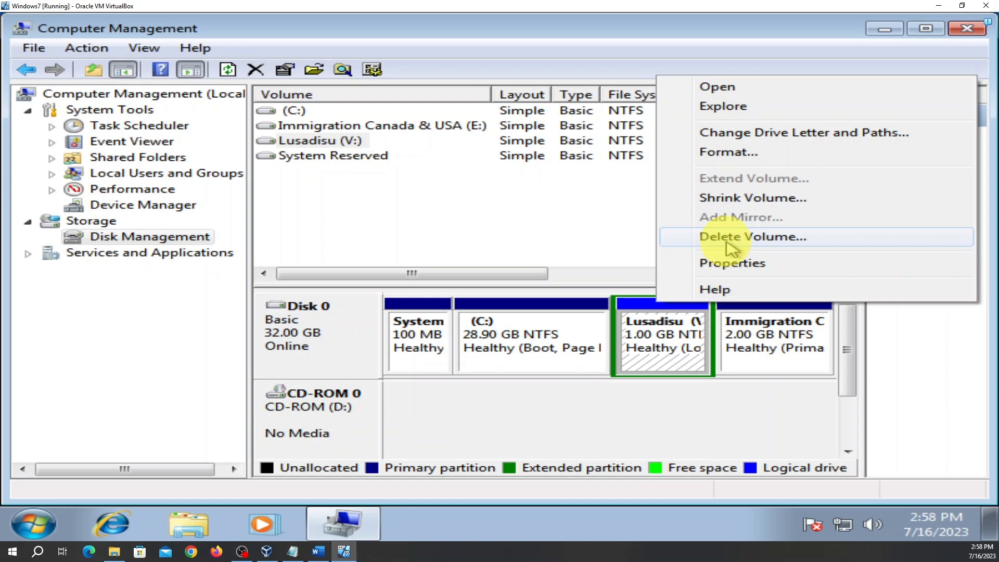
click(652, 422)
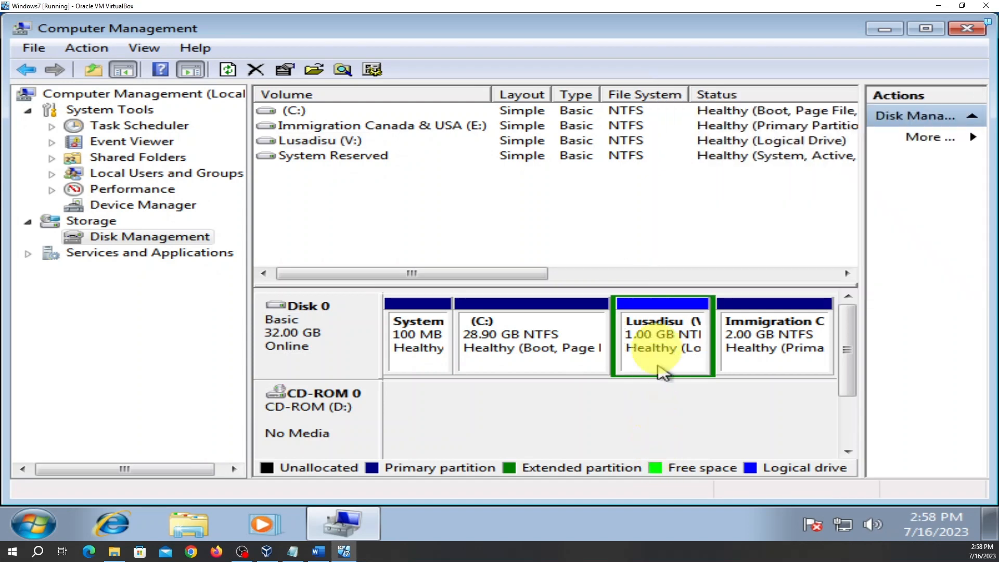
right_click(653, 304)
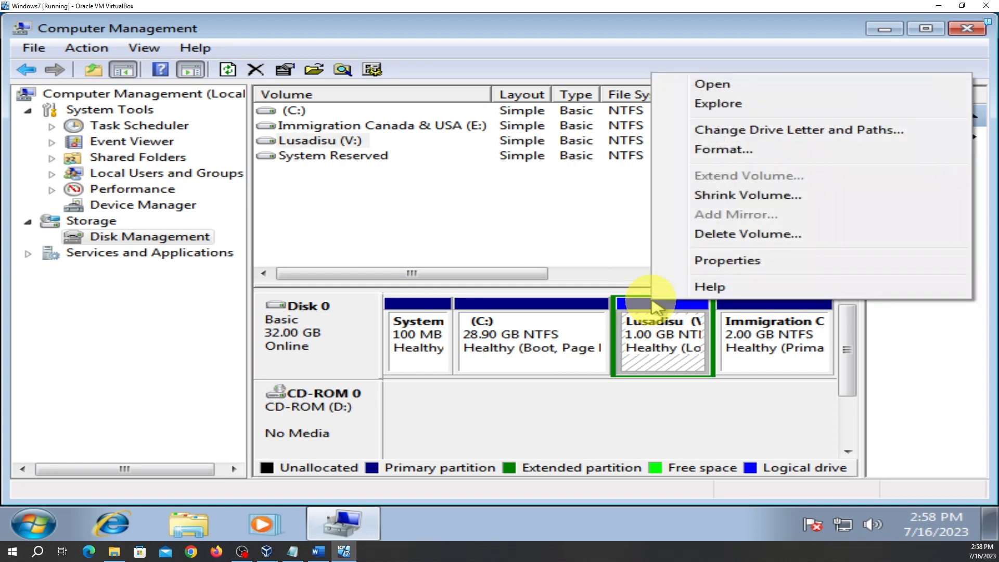
click(753, 243)
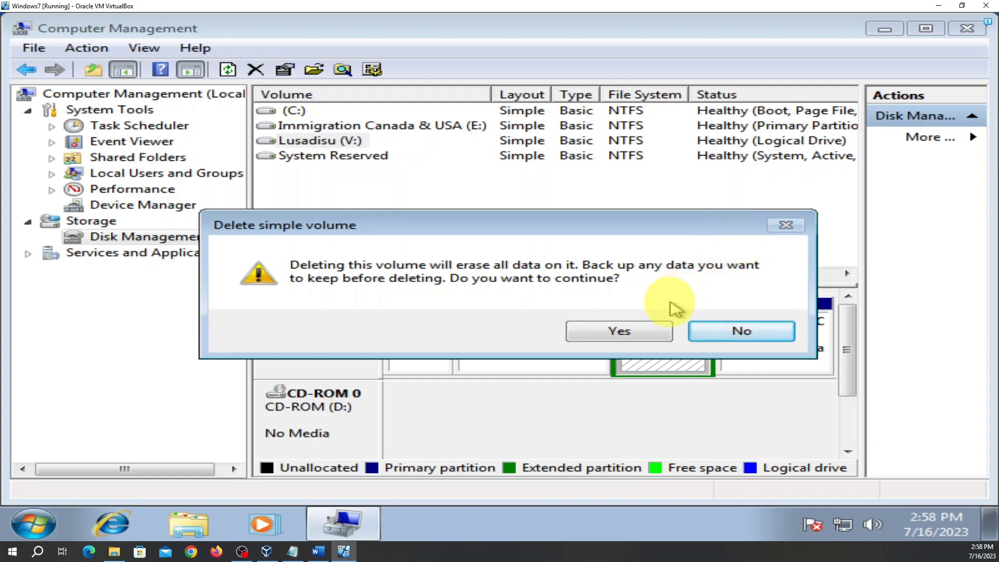
click(599, 334)
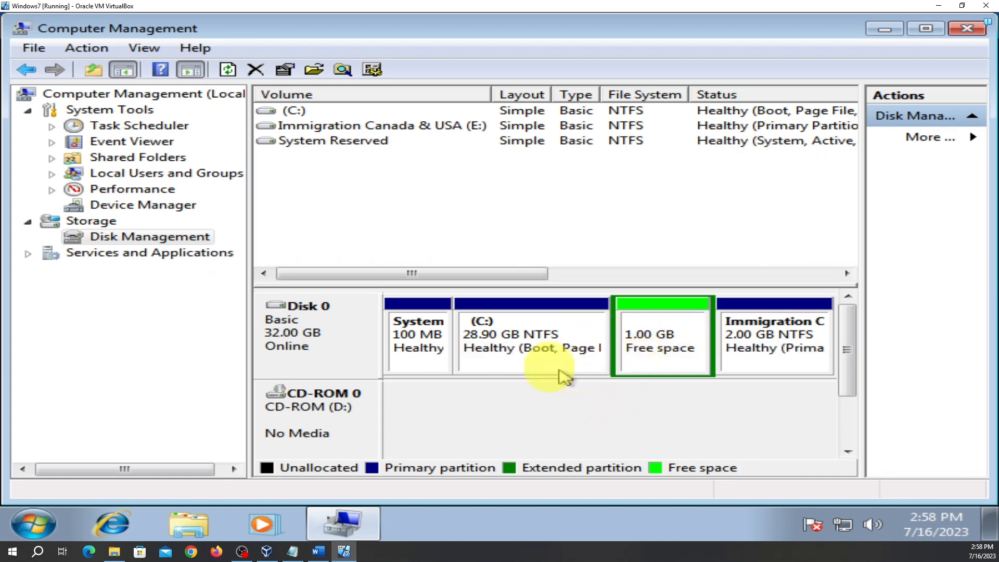
Inspect the available actions for C: and select the 1.00 GB free space
right_click(514, 313)
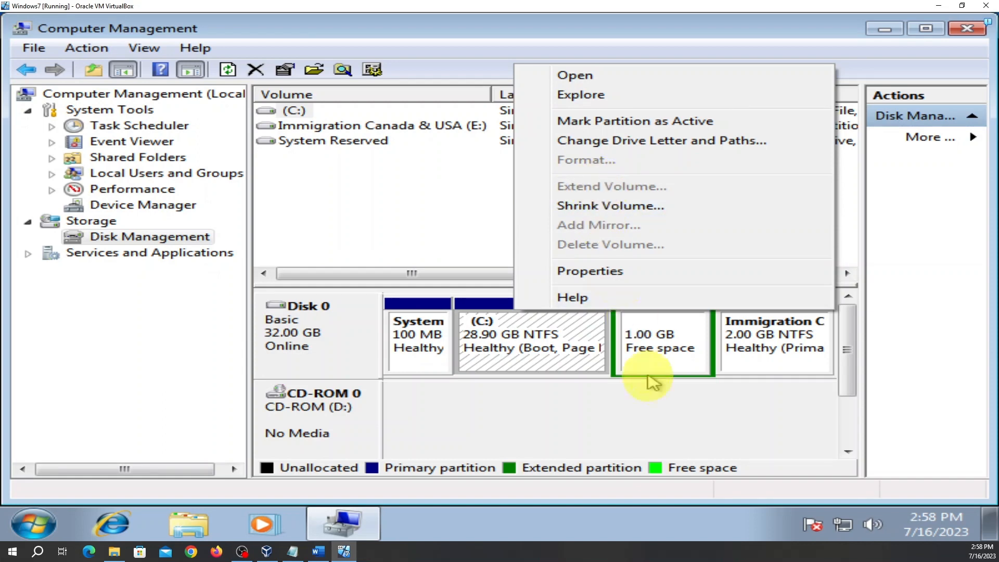
click(657, 422)
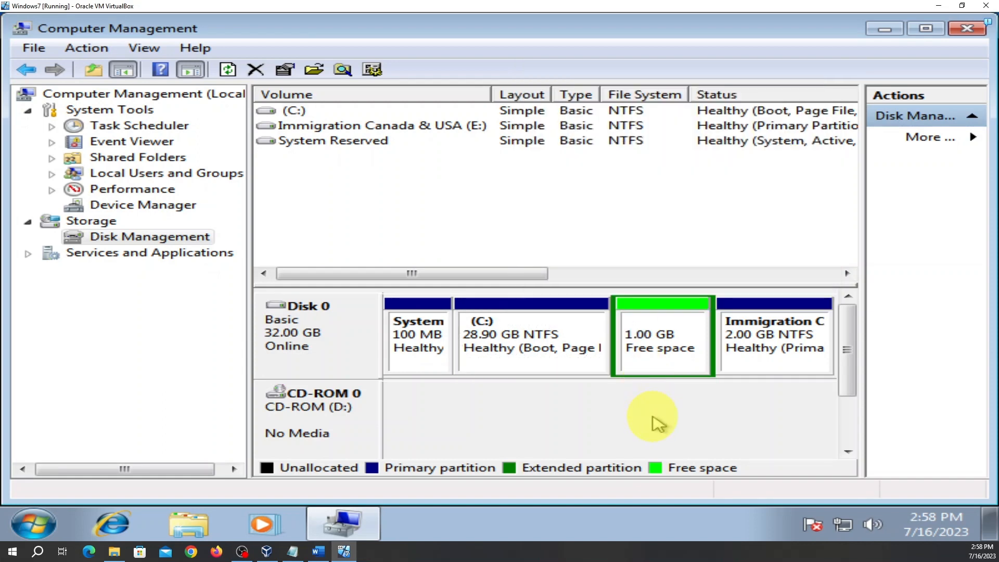
click(657, 274)
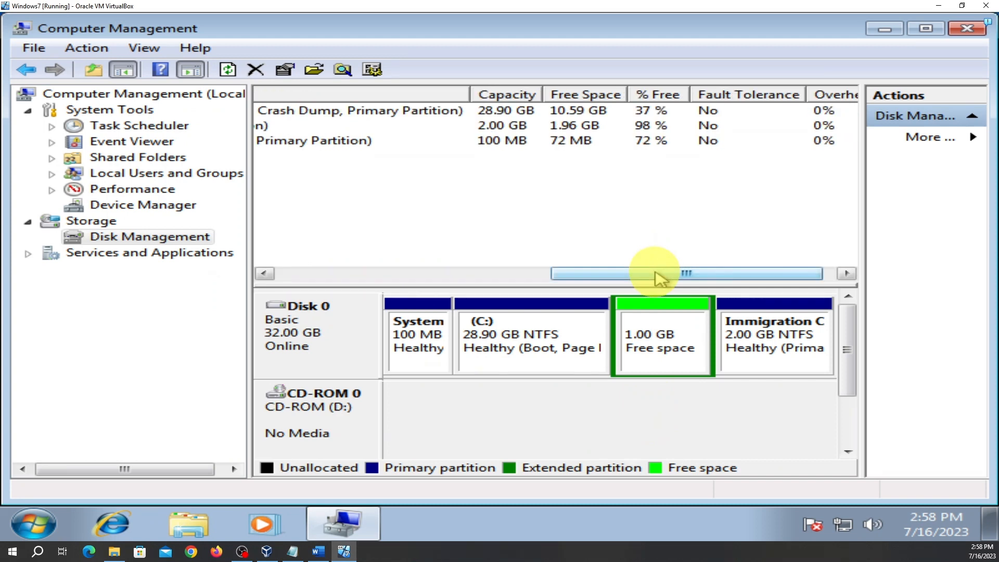
right_click(563, 308)
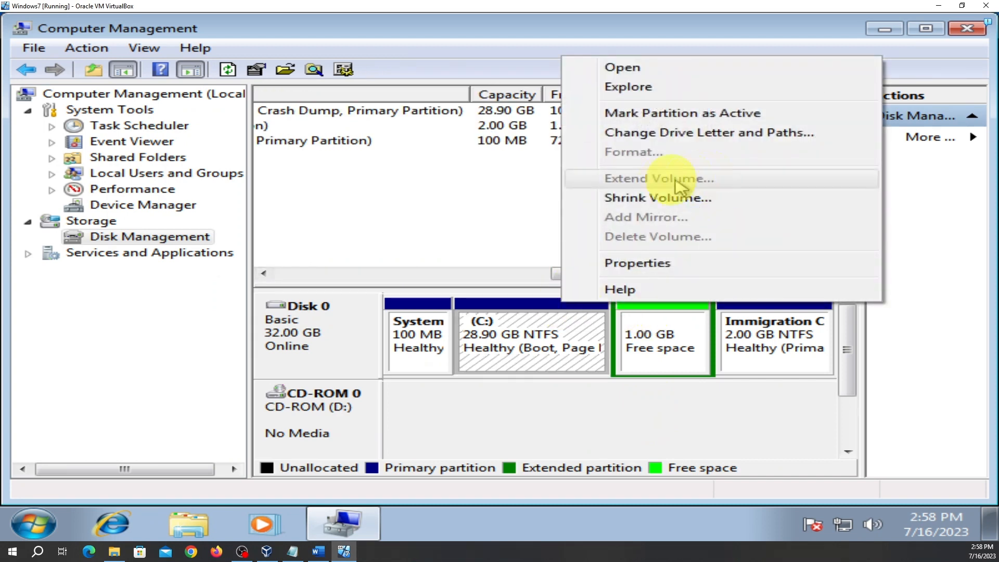
click(682, 408)
click(682, 371)
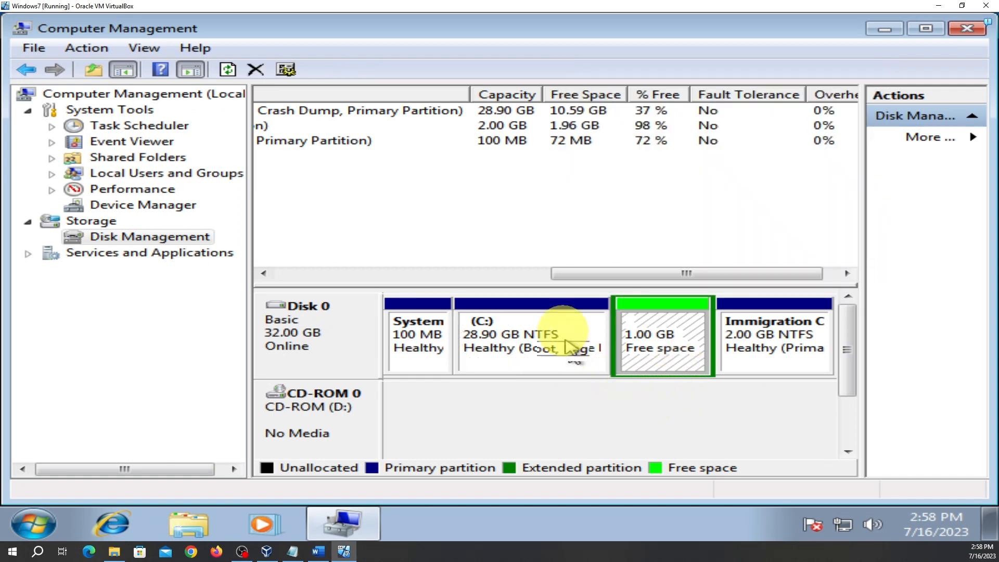
right_click(563, 306)
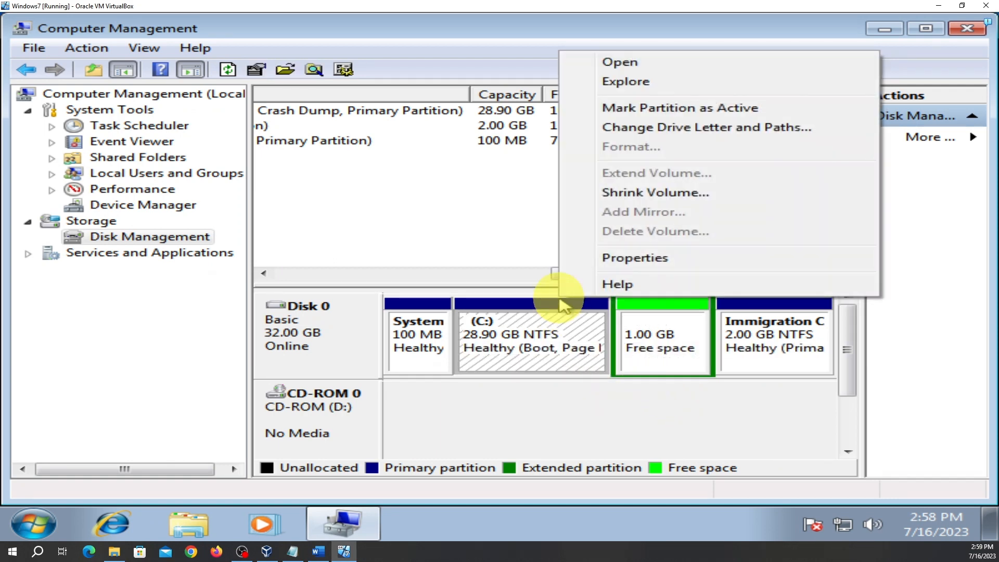
click(637, 447)
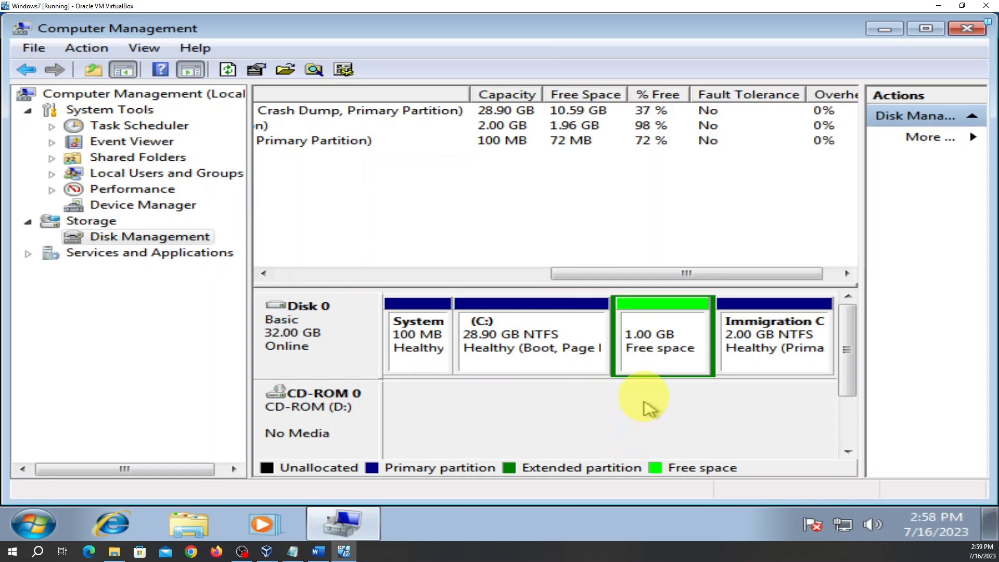
Delete the empty extended partition holding the 1.00 GB free space
right_click(657, 359)
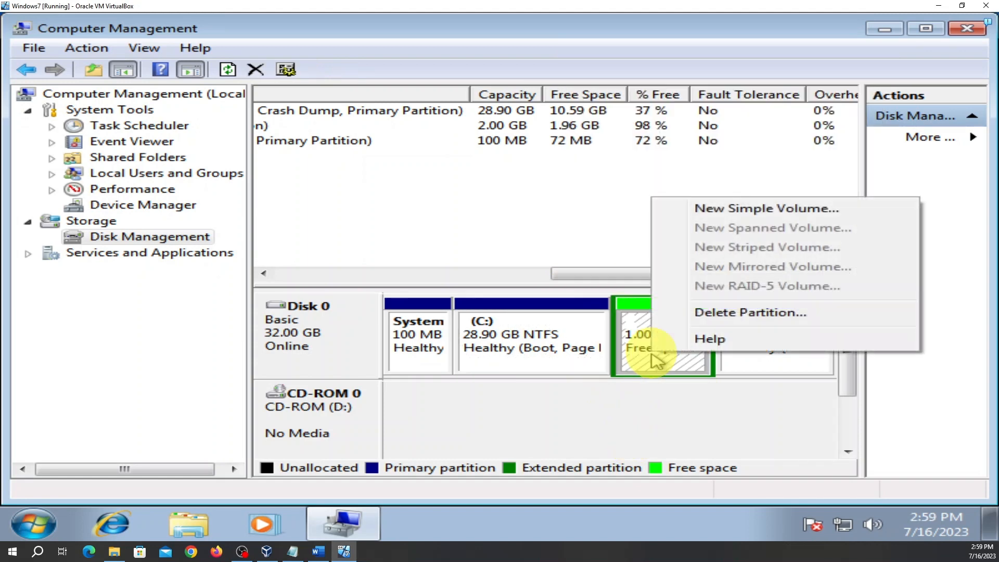
click(727, 316)
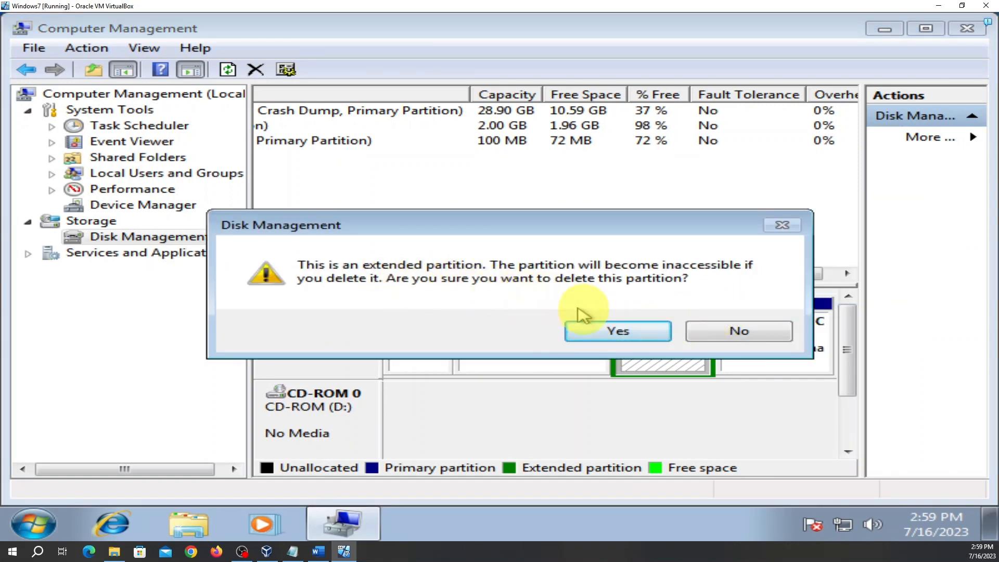
click(619, 334)
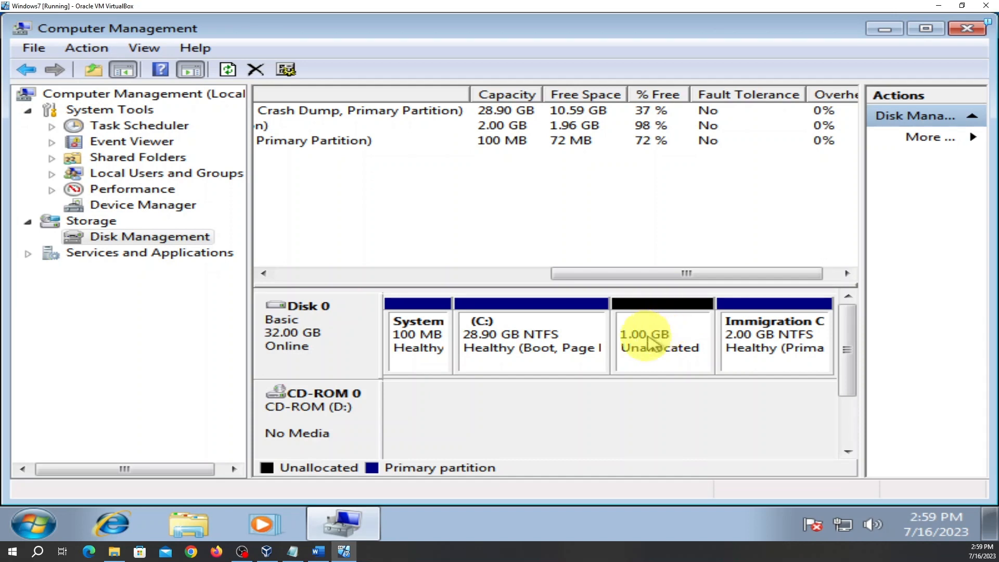
Extend C: by the full 1024 MB of unallocated space, reaching 29.90 GB
right_click(576, 312)
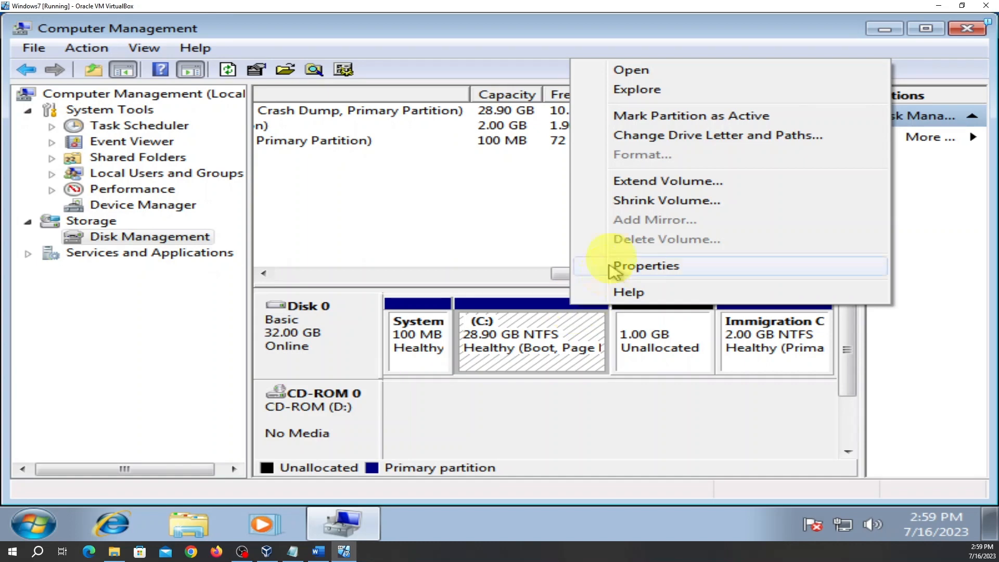
click(634, 184)
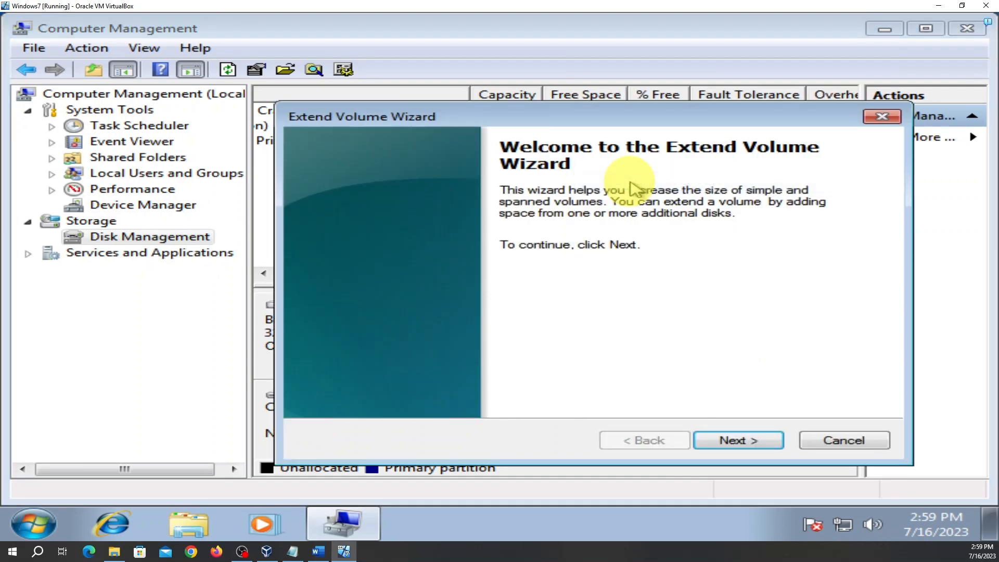
click(744, 442)
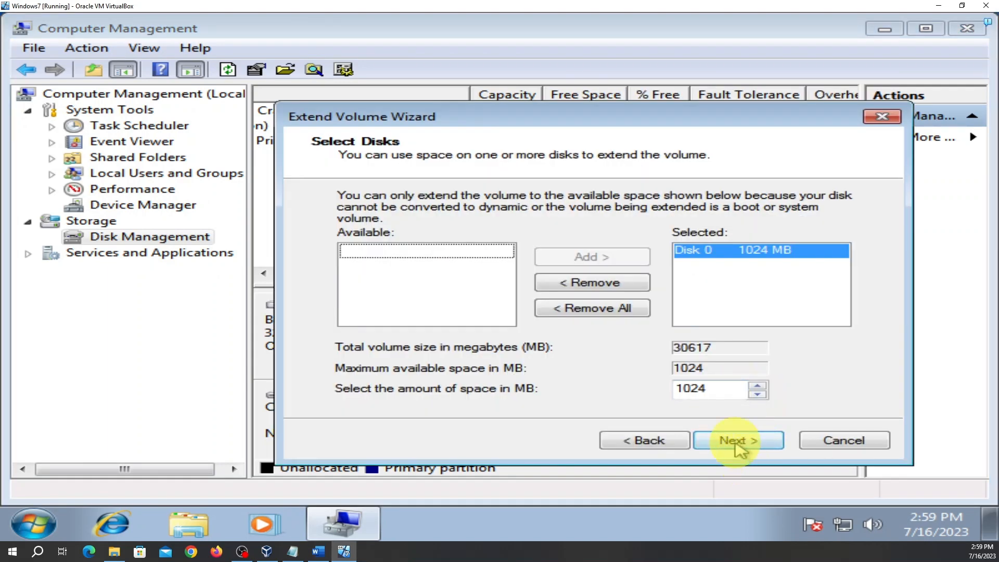
click(740, 442)
click(738, 441)
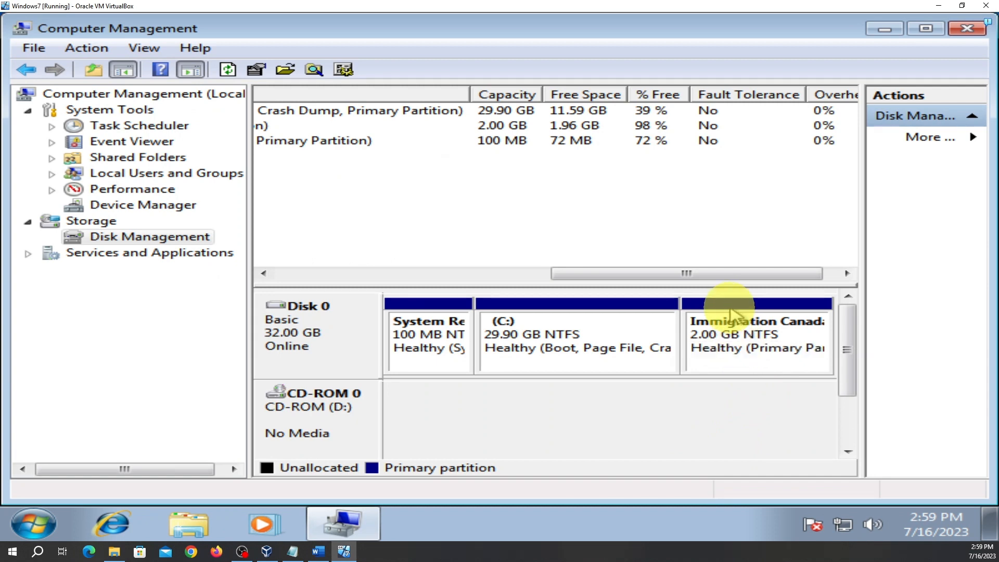
Delete the 2.00 GB partition next to C:
right_click(731, 314)
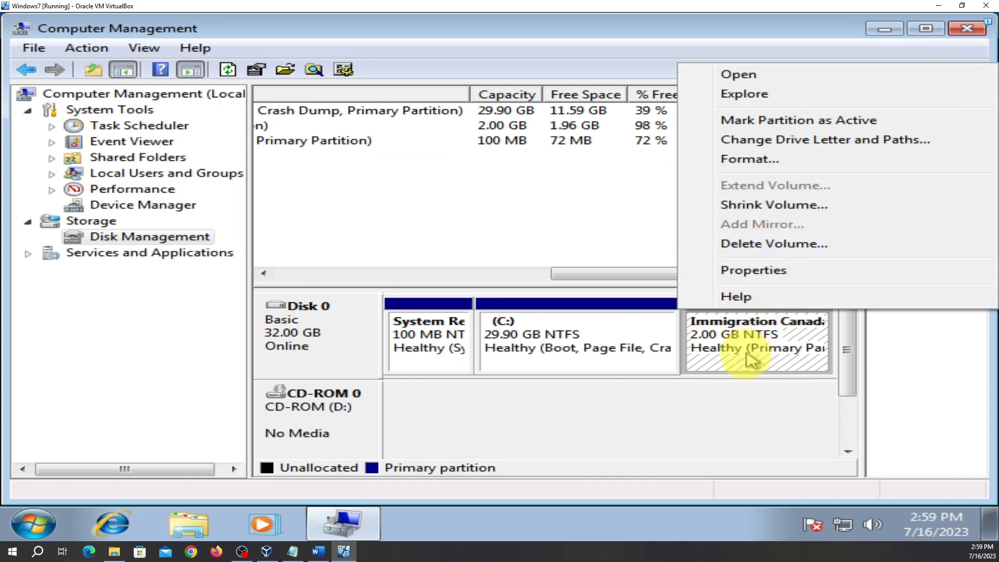
click(770, 250)
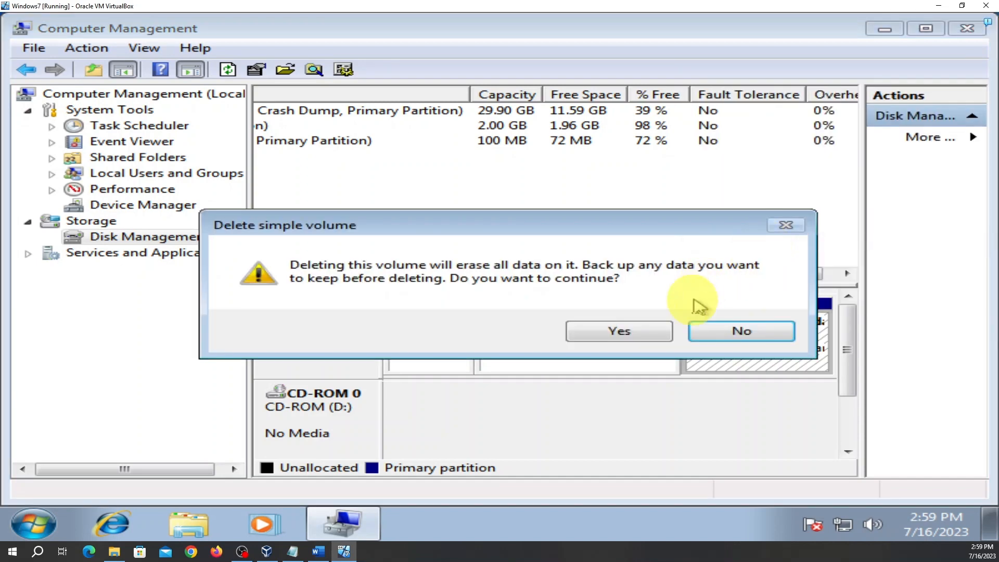
click(614, 334)
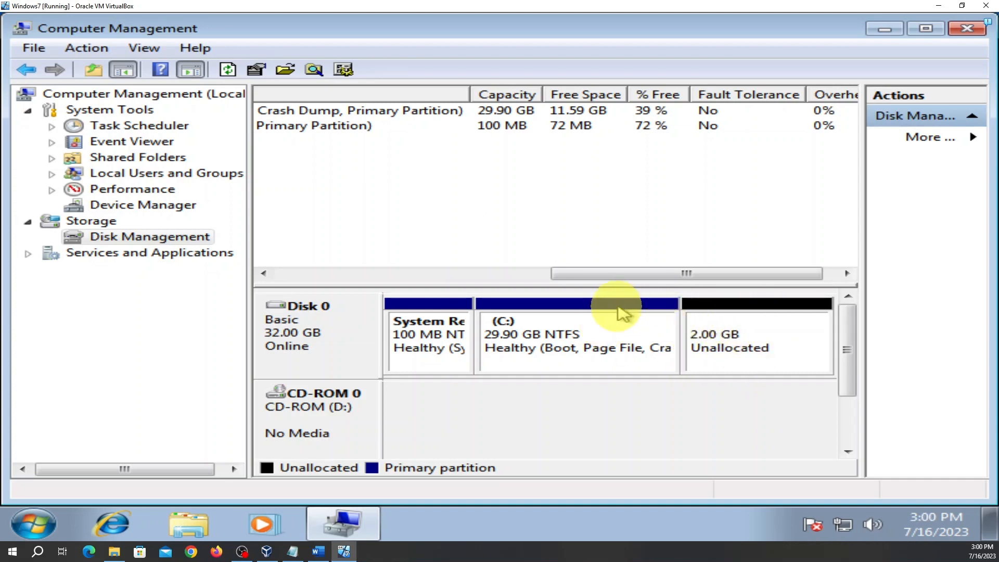
Extend C: by 2048 MB to 31.90 GB and close Computer Management
right_click(585, 319)
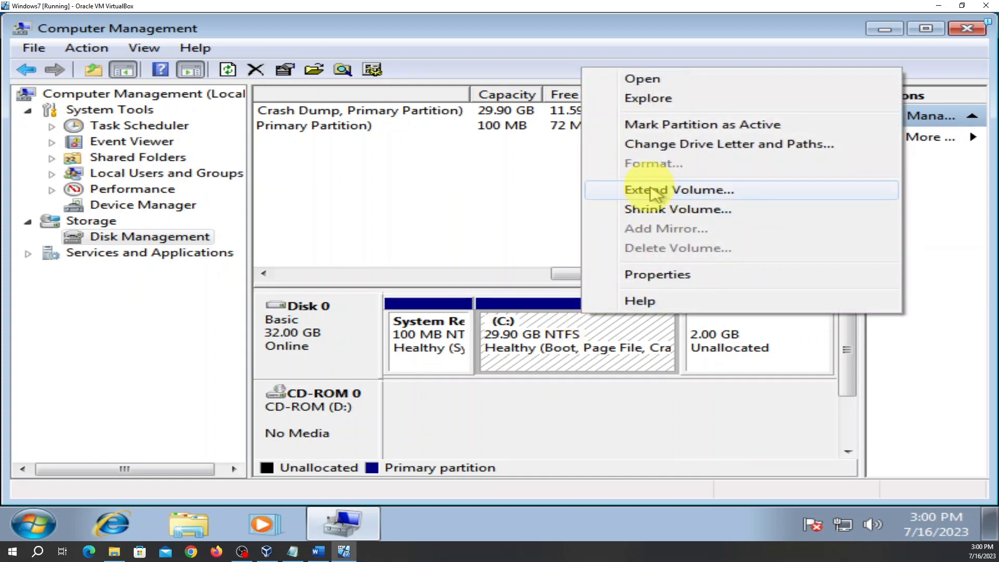
right_click(606, 336)
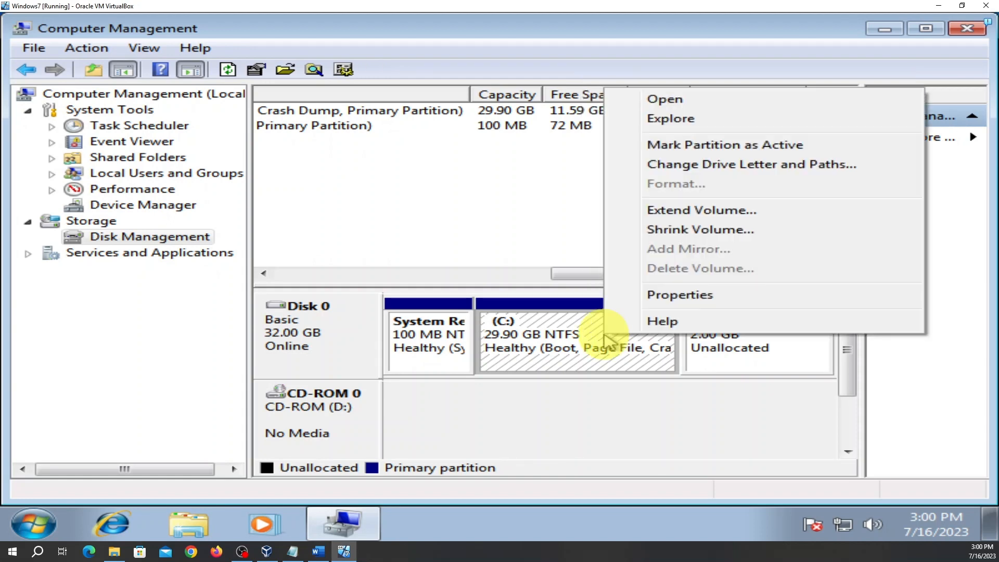
click(691, 211)
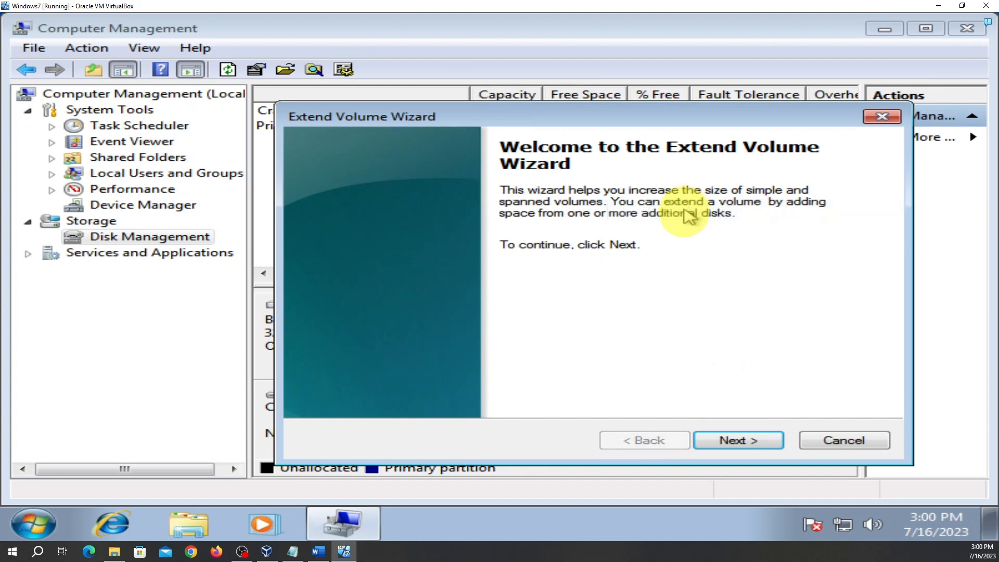
click(745, 442)
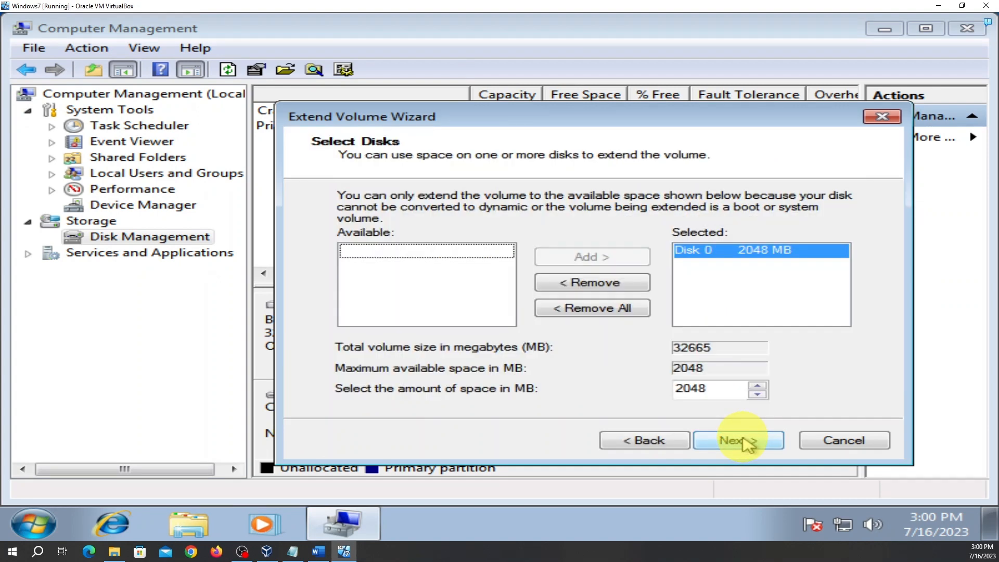
click(738, 445)
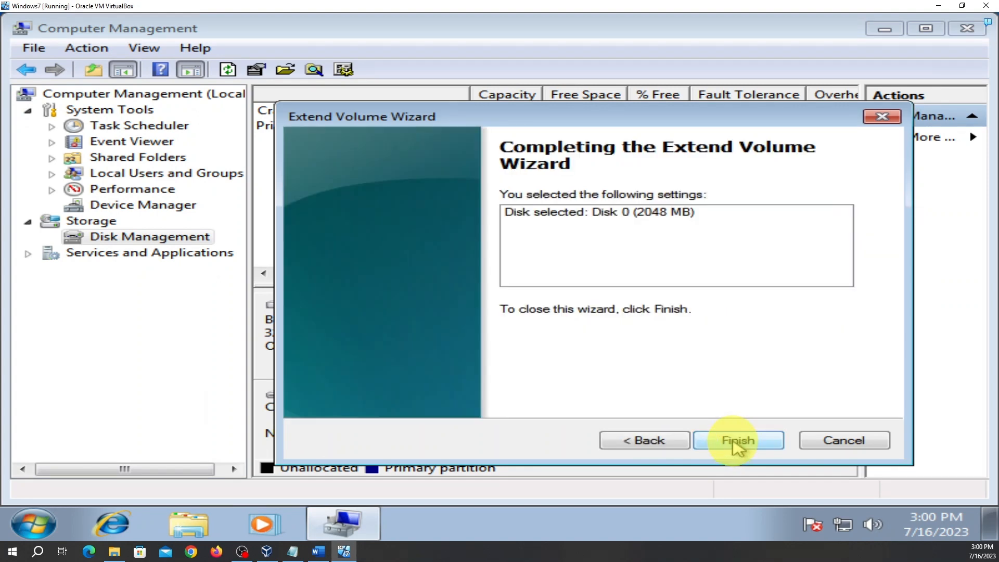
click(738, 442)
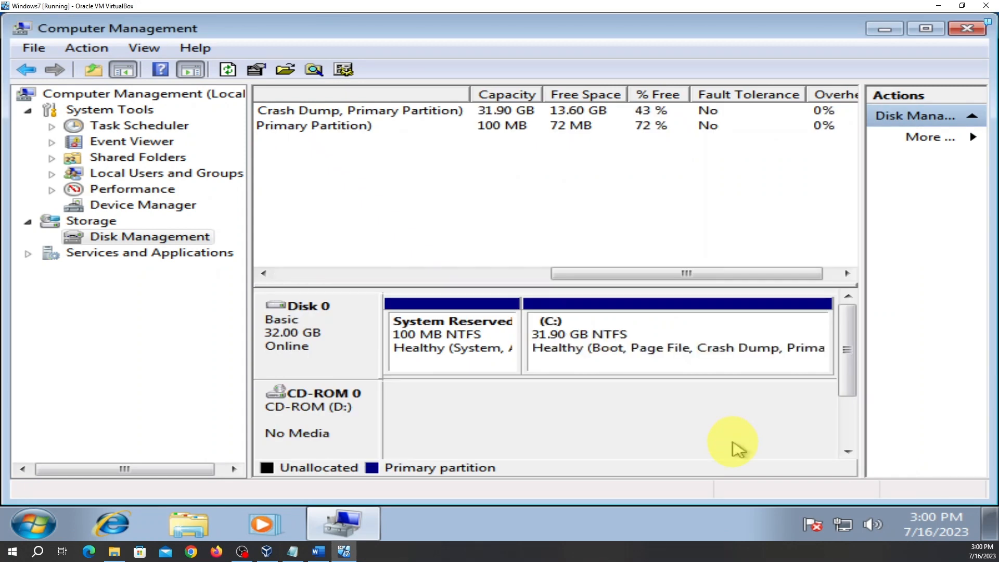
click(969, 29)
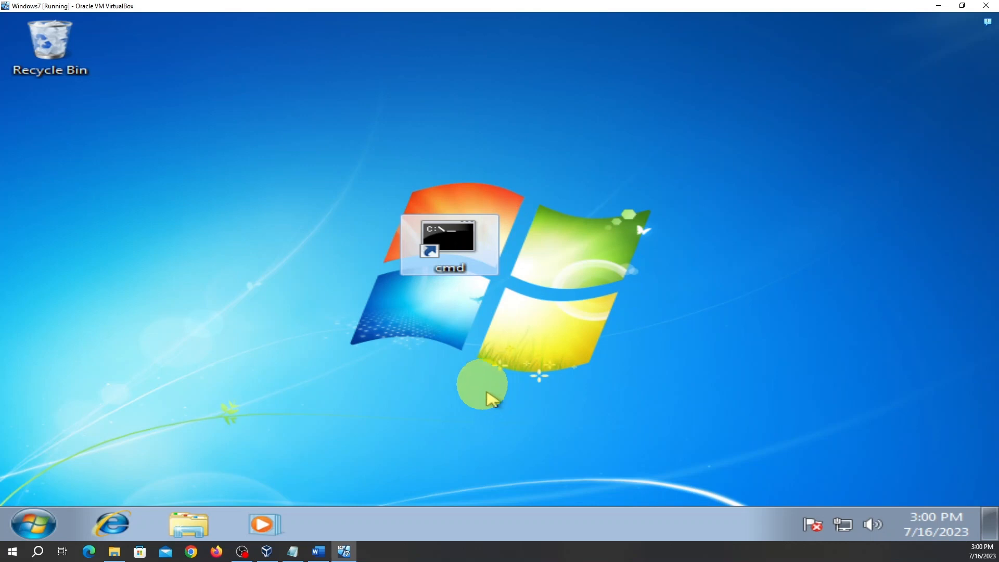
Log off the Windows 7 session from the Start menu's Shut down options
click(39, 523)
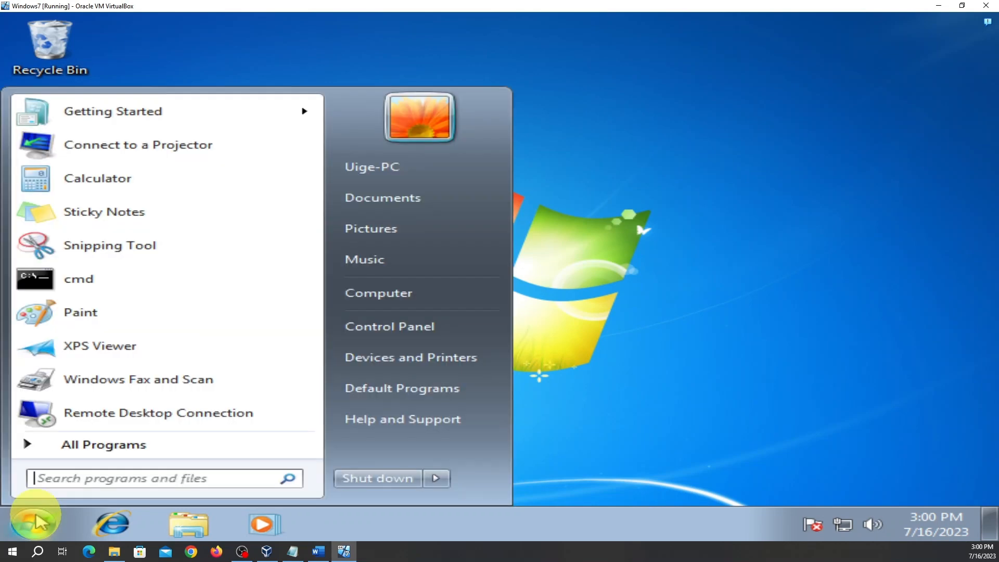
mouse_move(445, 485)
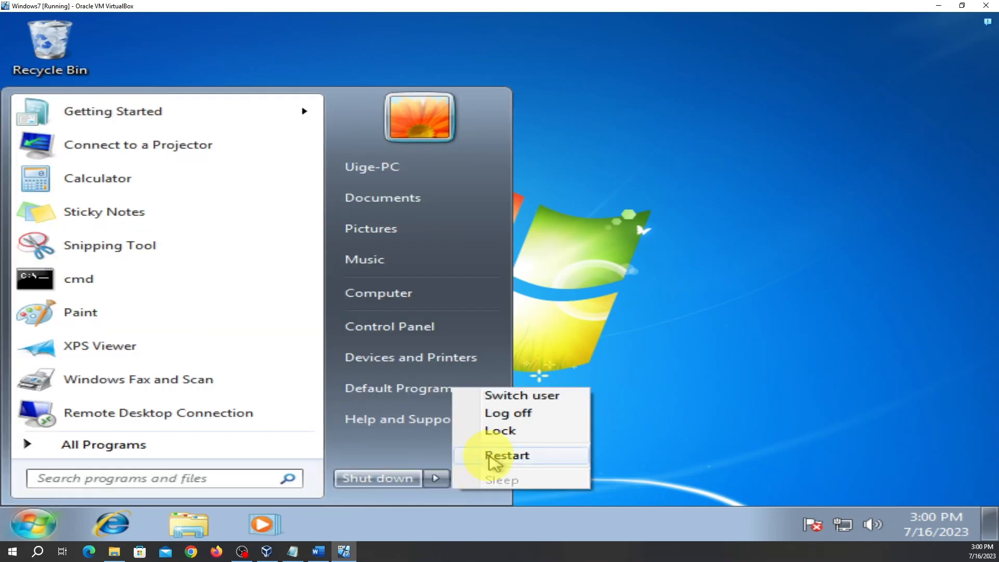
click(523, 417)
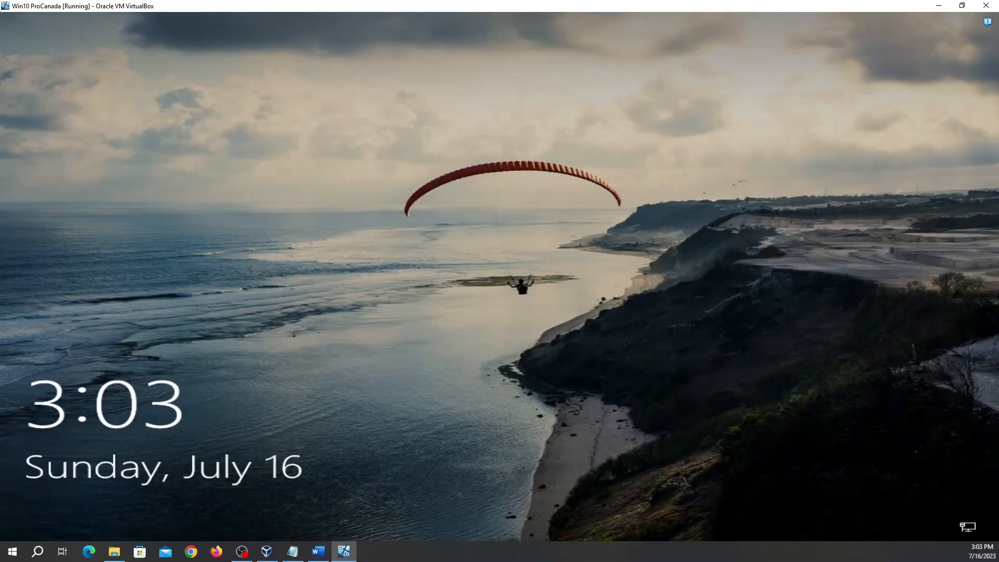
Dismiss the lock screen and sign in to the Windows 10 account with the account password
click(490, 293)
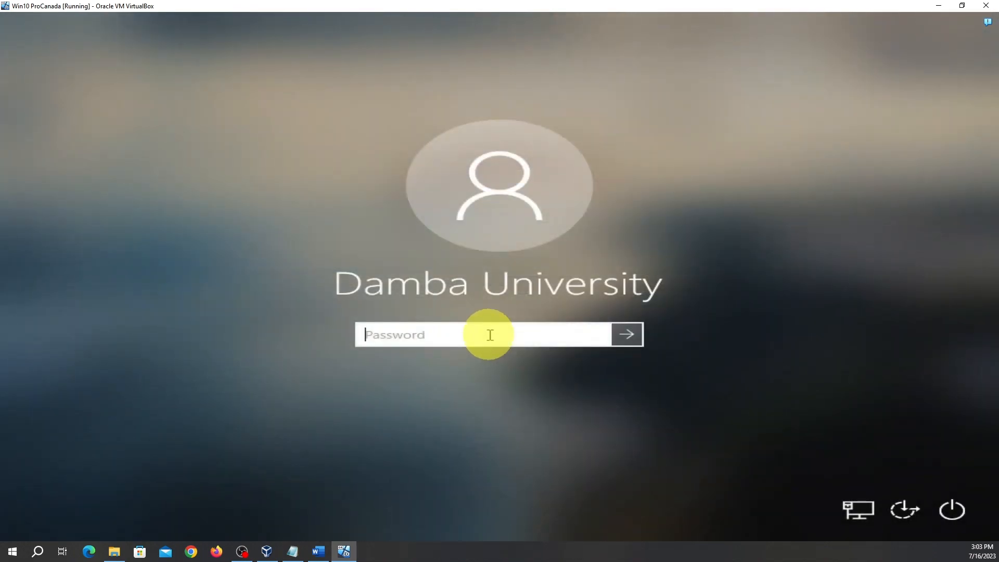
key(Caps_Lock)
text(Password123)
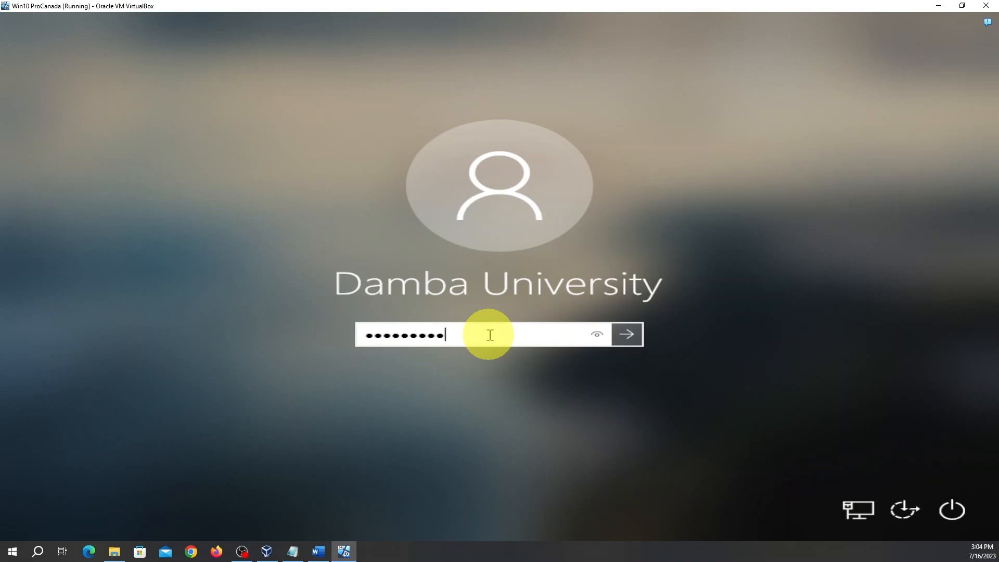
key(Return)
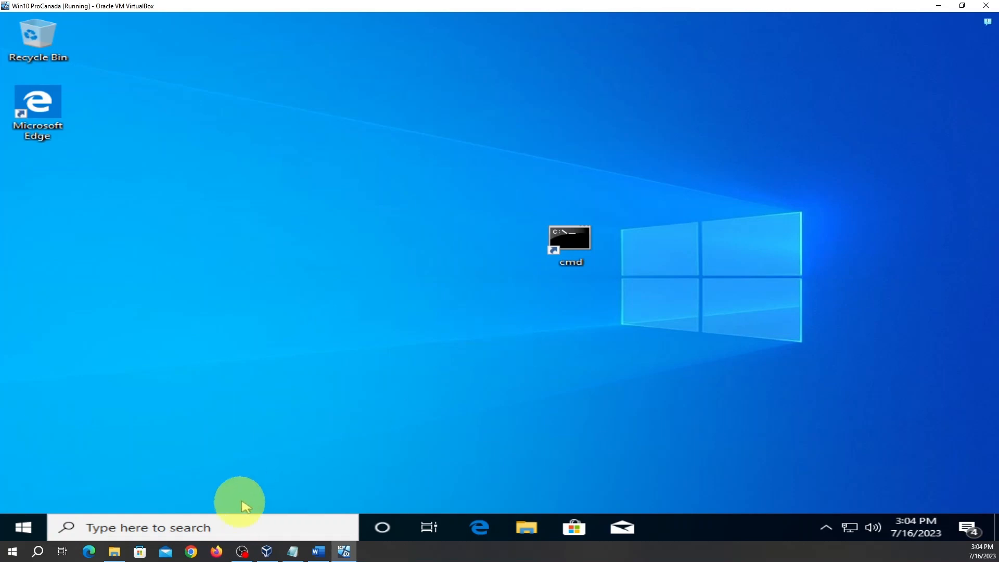
Launch Disk Management via diskmgmt.msc from the taskbar search to view C: and Luanda (E:)
click(221, 528)
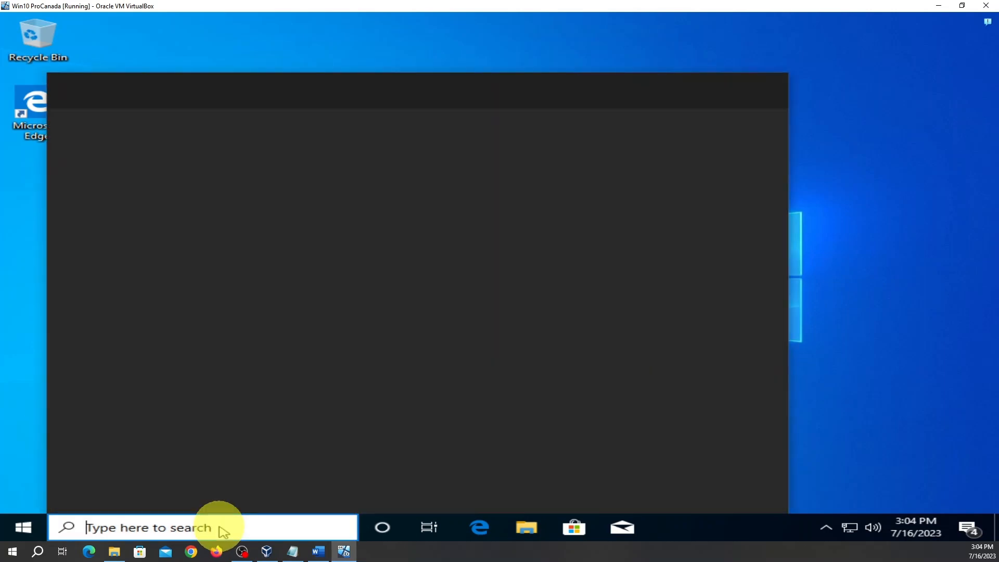
text(di)
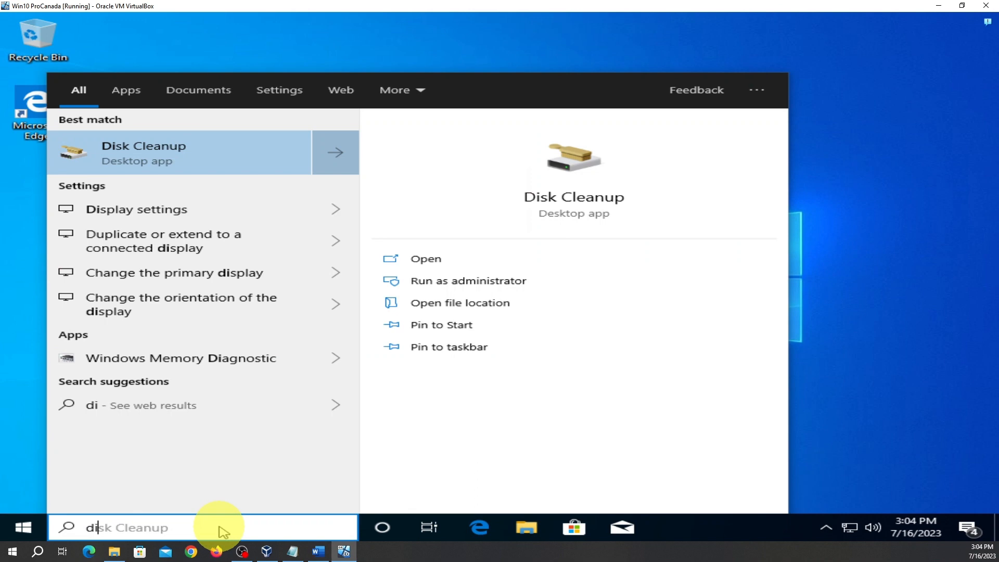
text(skmg)
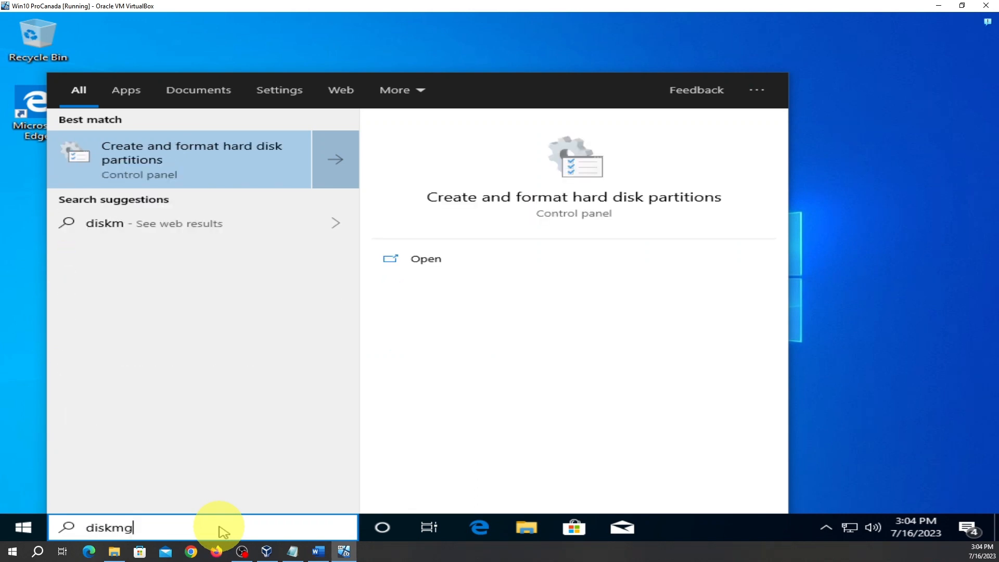
text(m)
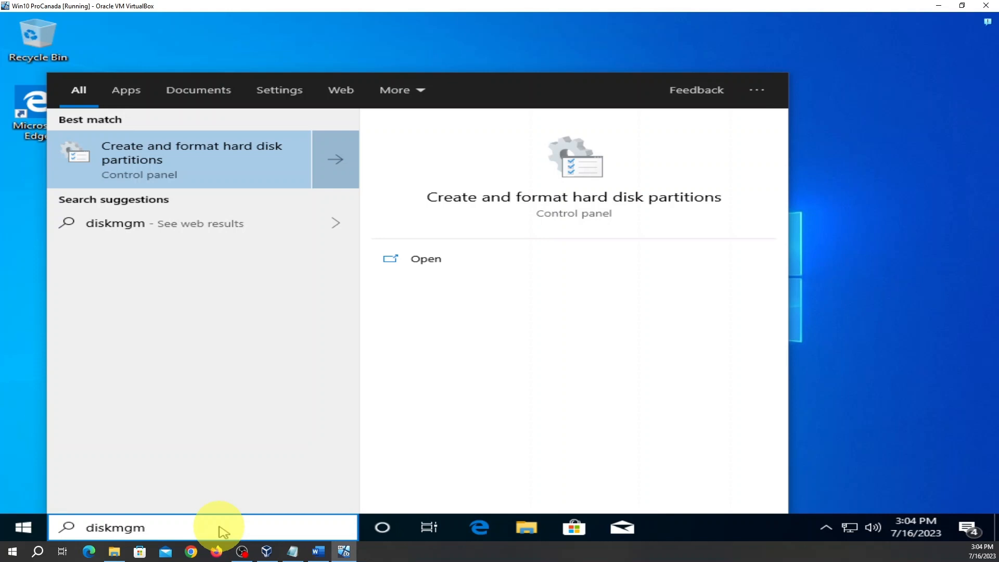
text(t)
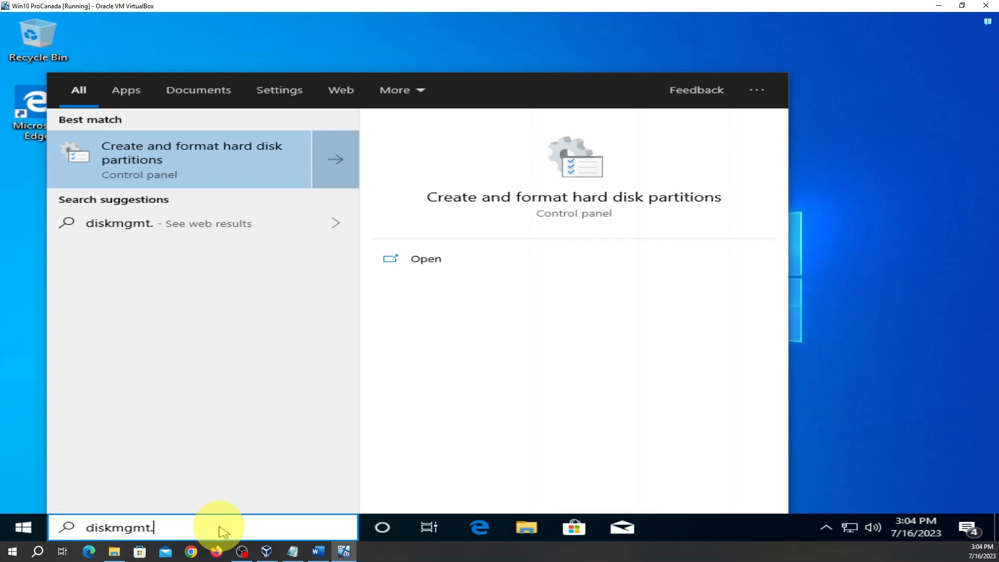
text(.msc)
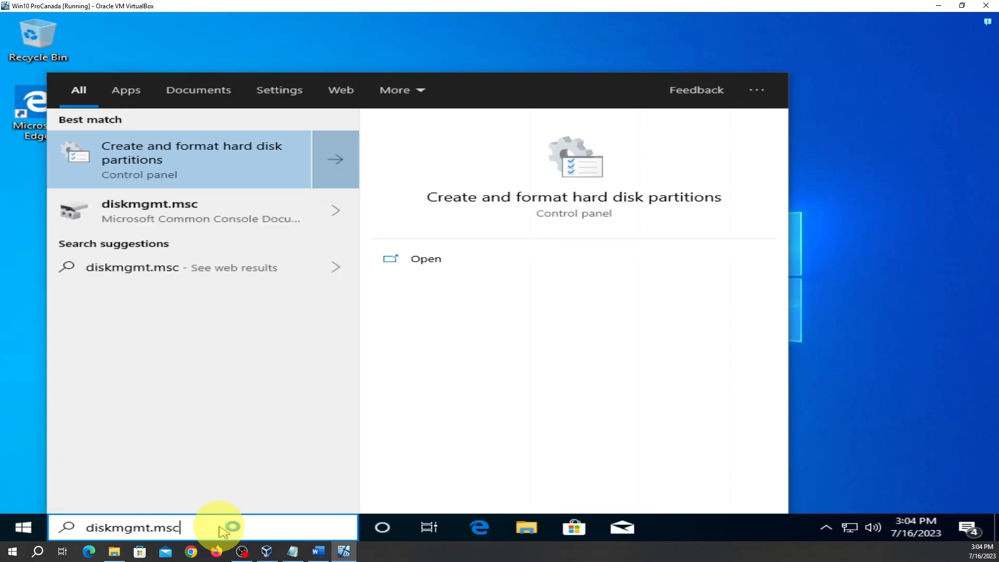
key(Return)
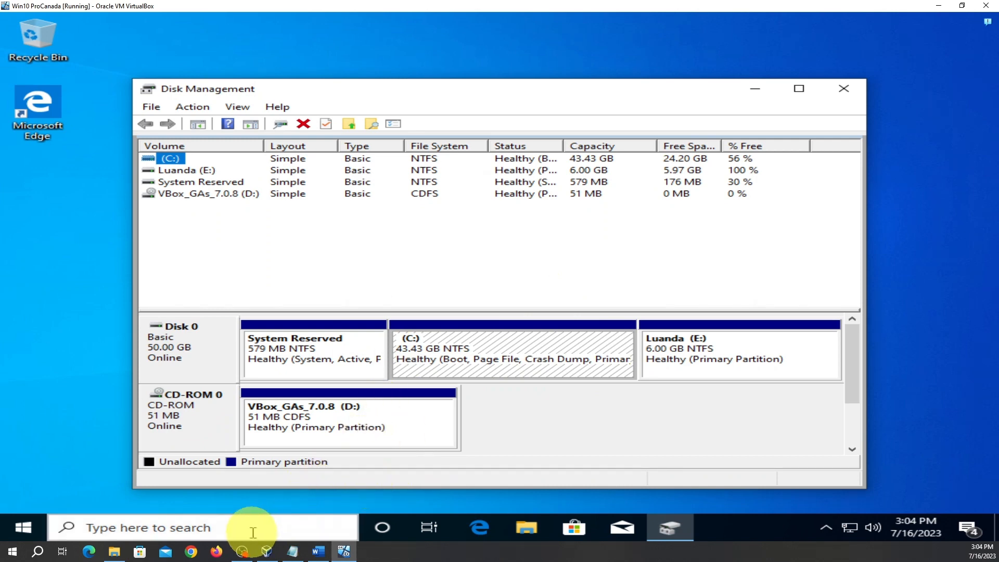
Close Disk Management and return to the desktop
click(844, 88)
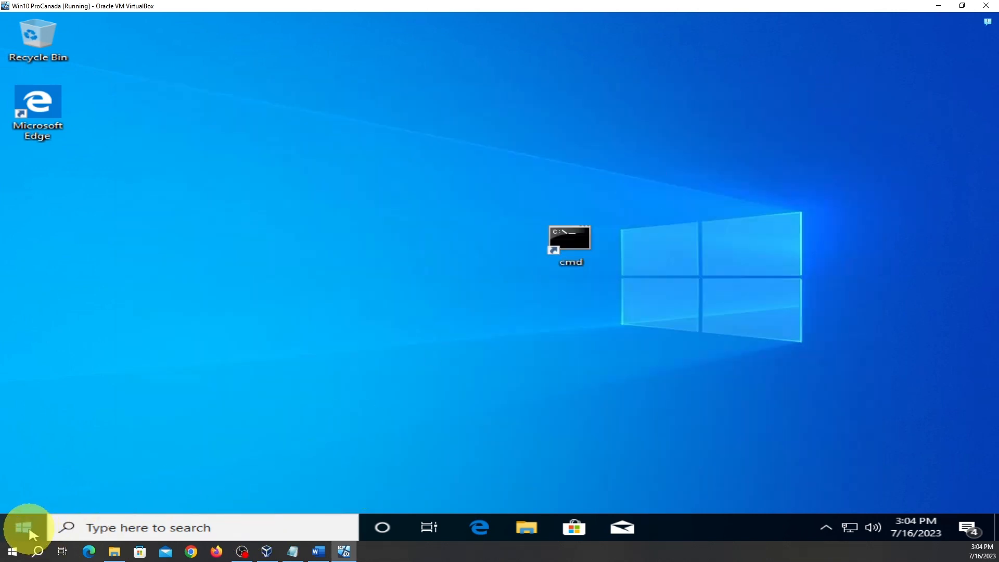
click(30, 531)
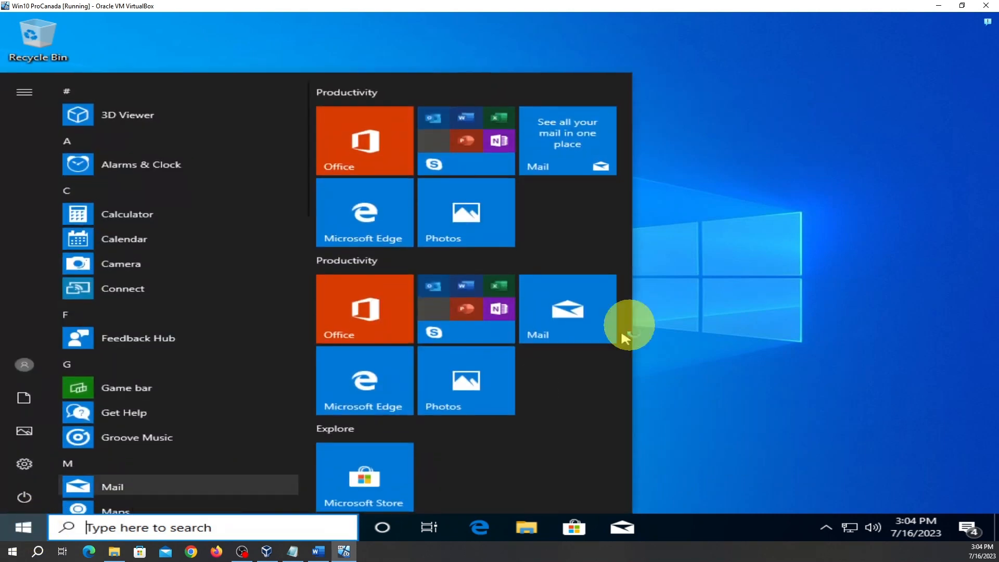
click(739, 271)
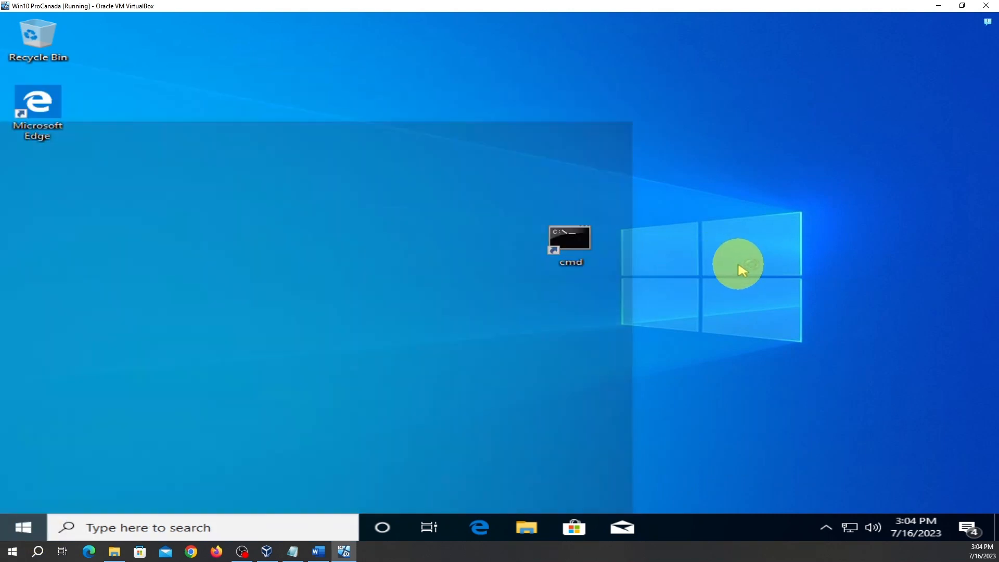
Launch File Explorer, collapse This PC in the navigation pane, and show its context menu
click(528, 529)
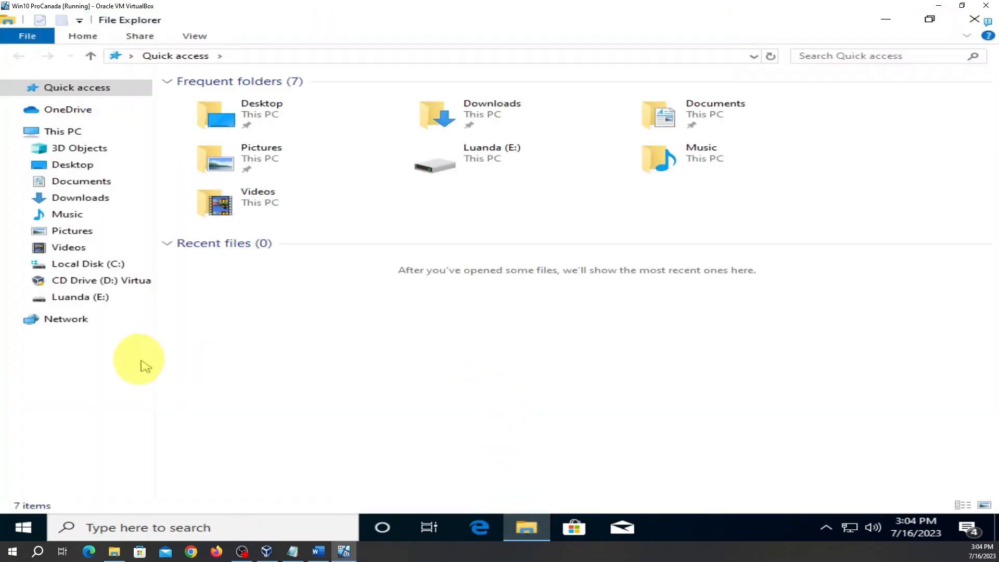
click(10, 133)
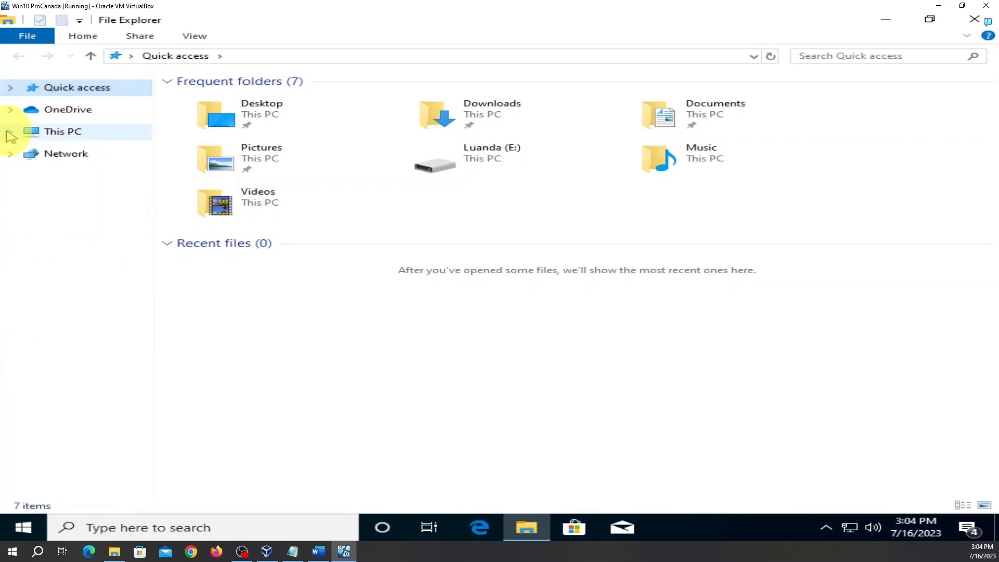
right_click(75, 137)
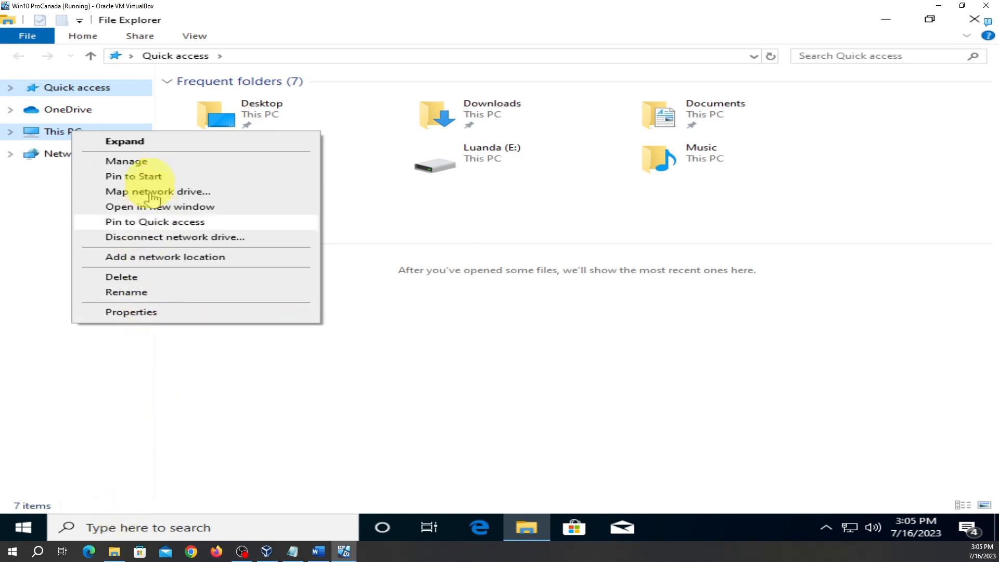
Choose Manage, maximize Computer Management, and show Disk Management under Storage
click(154, 164)
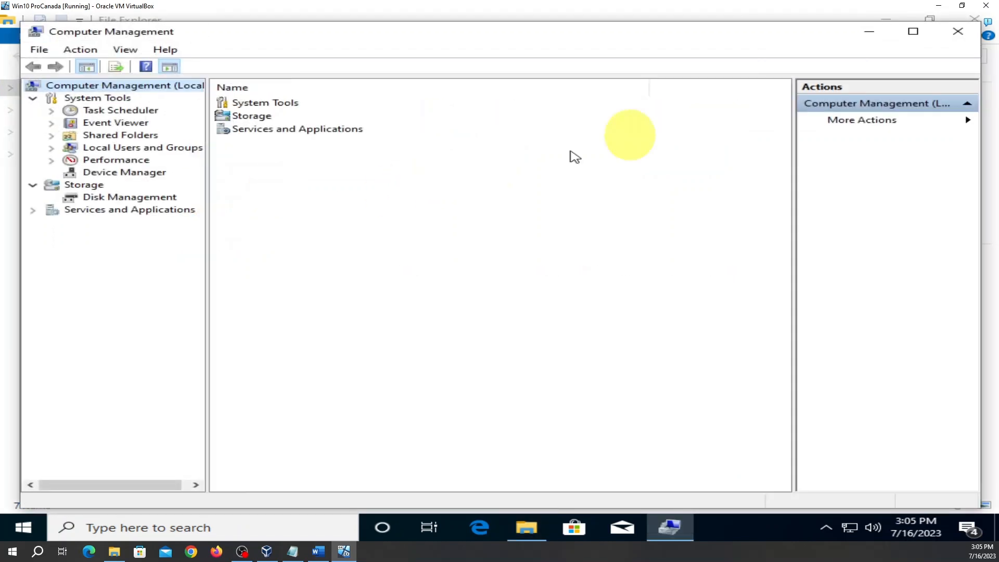
click(914, 31)
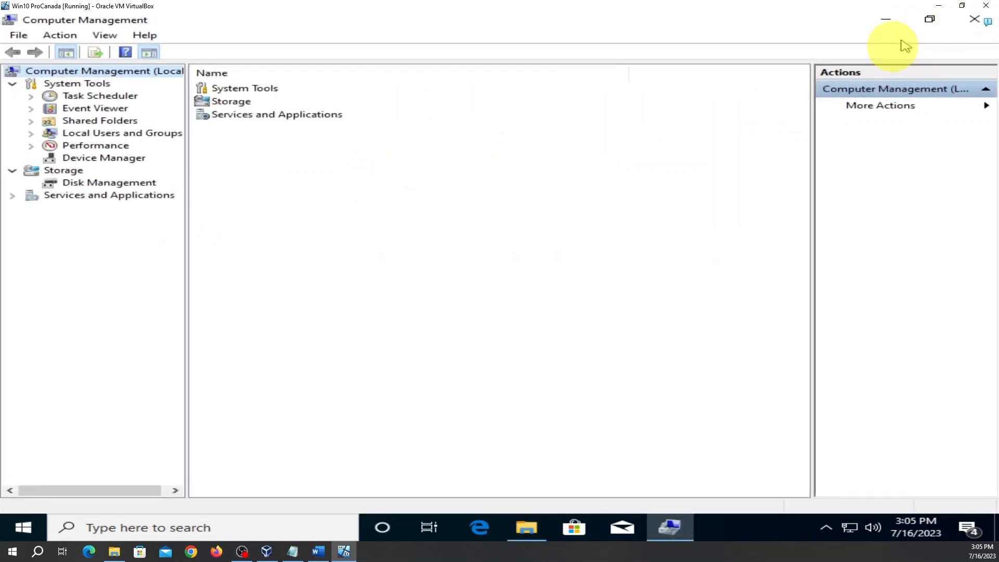
click(74, 188)
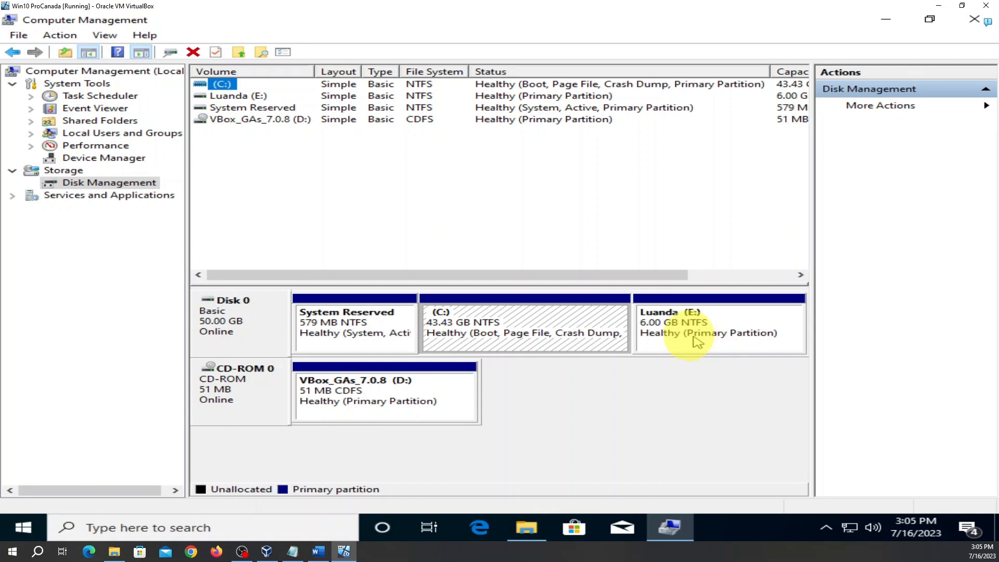
Delete the 6.00 GB Luanda (E:) volume, leaving 6.00 GB unallocated after C:
right_click(688, 305)
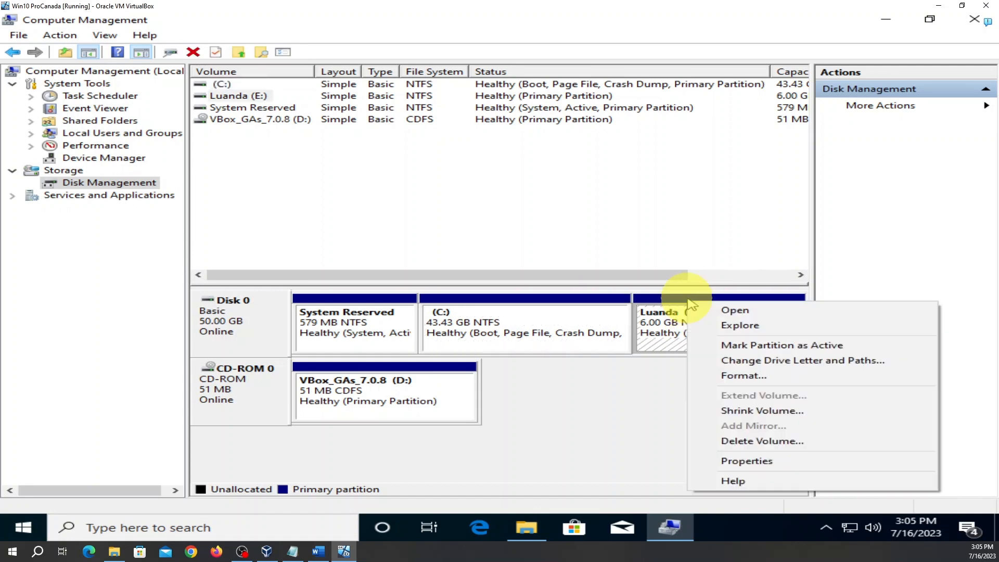
click(615, 450)
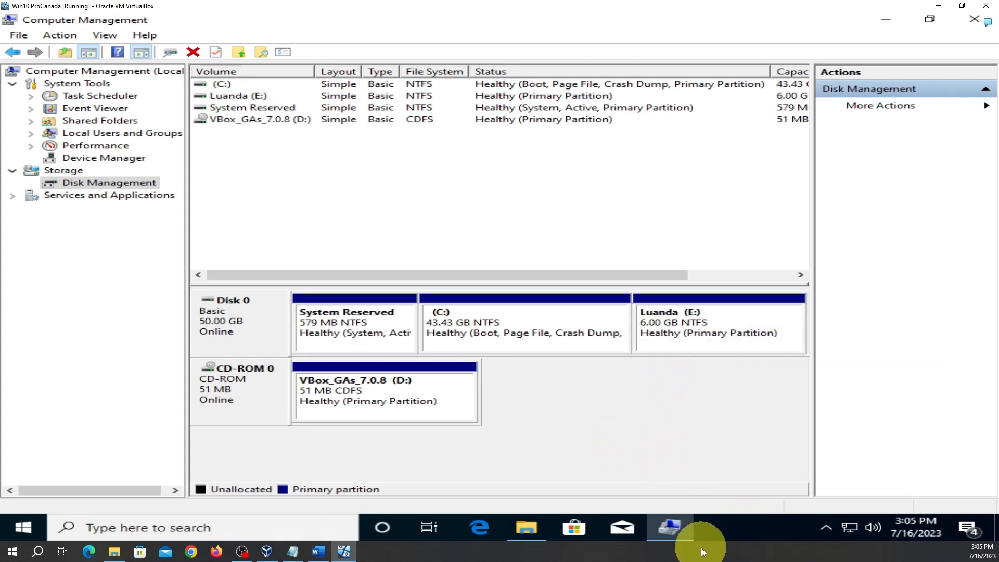
right_click(717, 308)
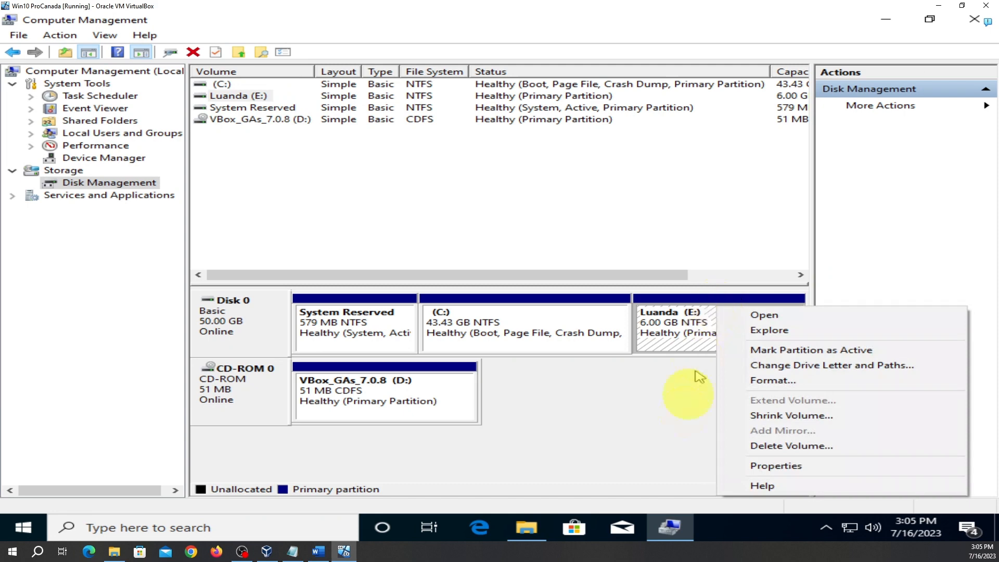
click(671, 441)
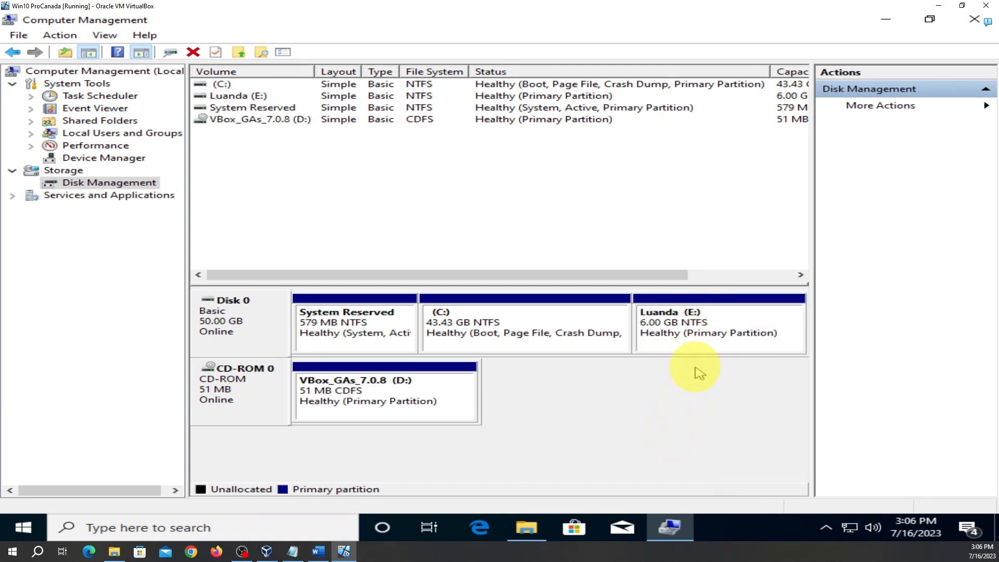
right_click(718, 319)
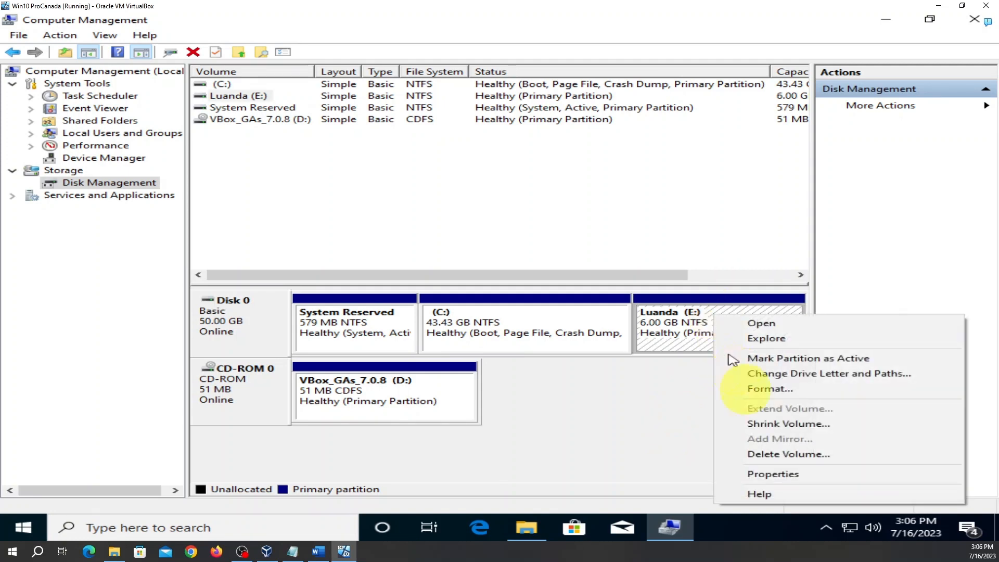
click(791, 457)
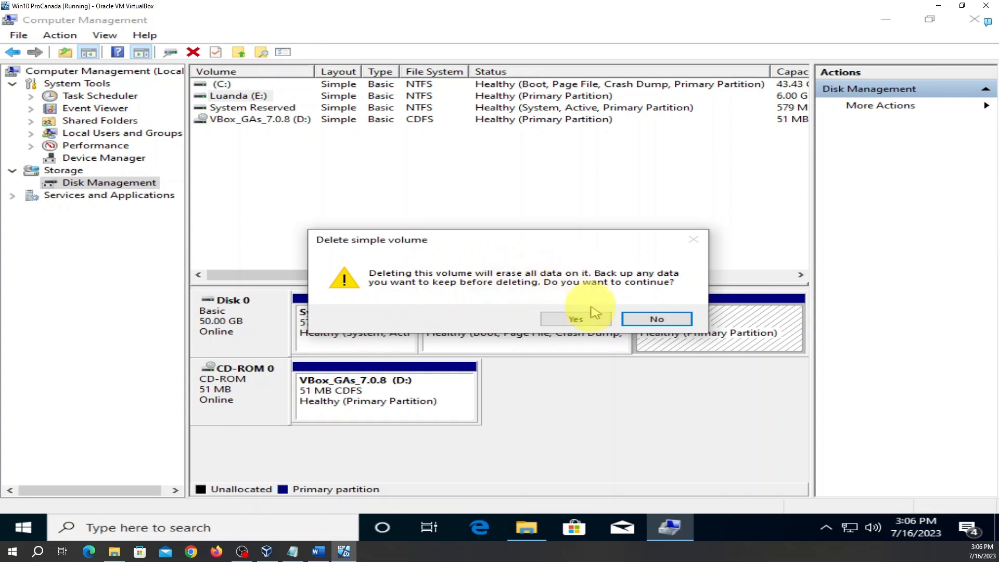
click(575, 321)
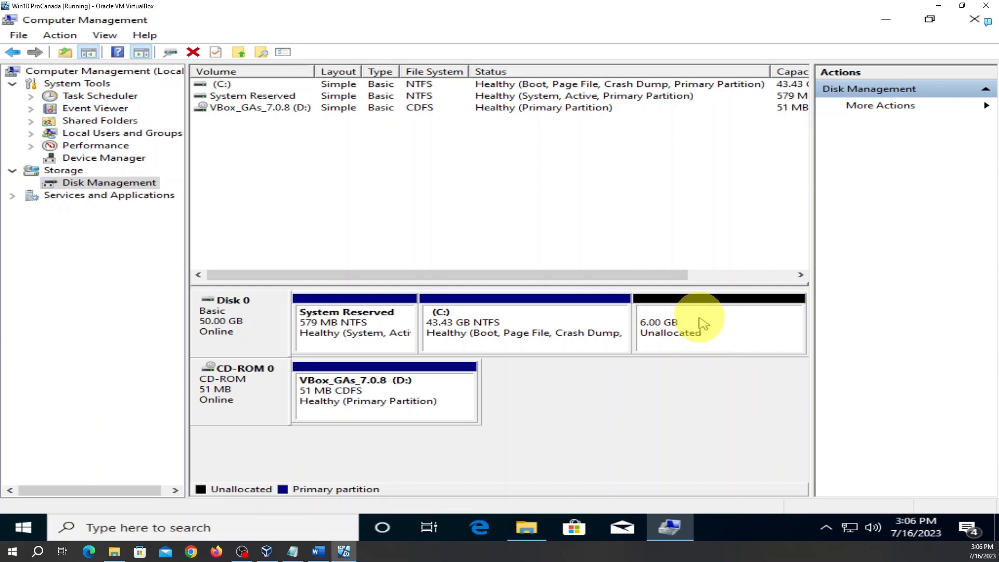
Choose Extend Volume... on the (C:) partition to open the Extend Volume Wizard
right_click(513, 311)
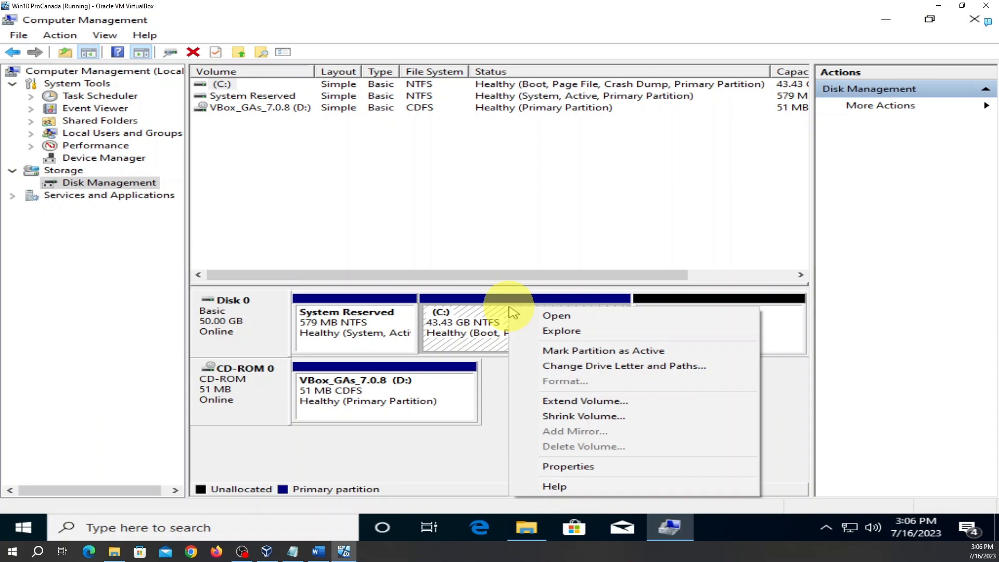
click(491, 457)
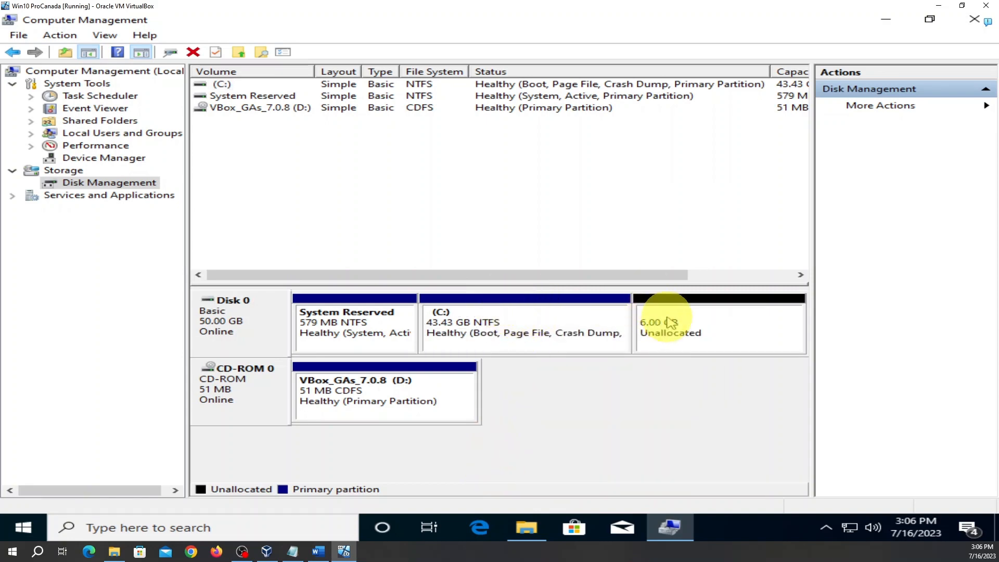
right_click(489, 321)
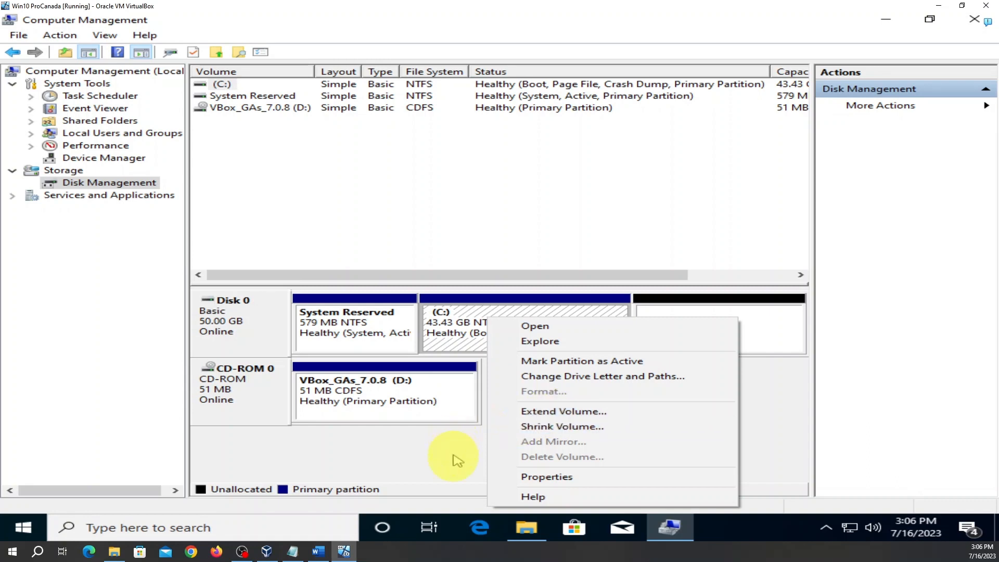
click(456, 459)
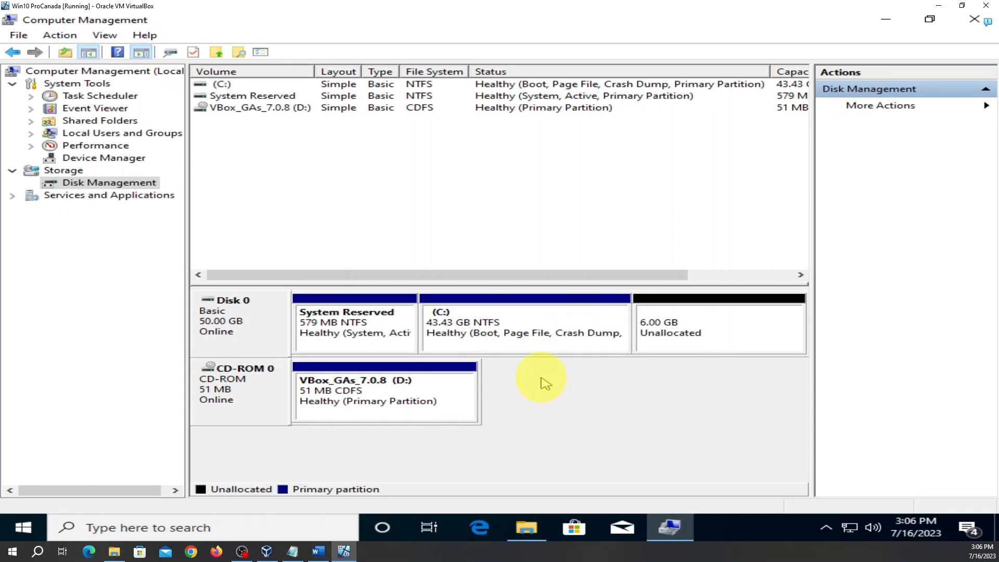
right_click(536, 313)
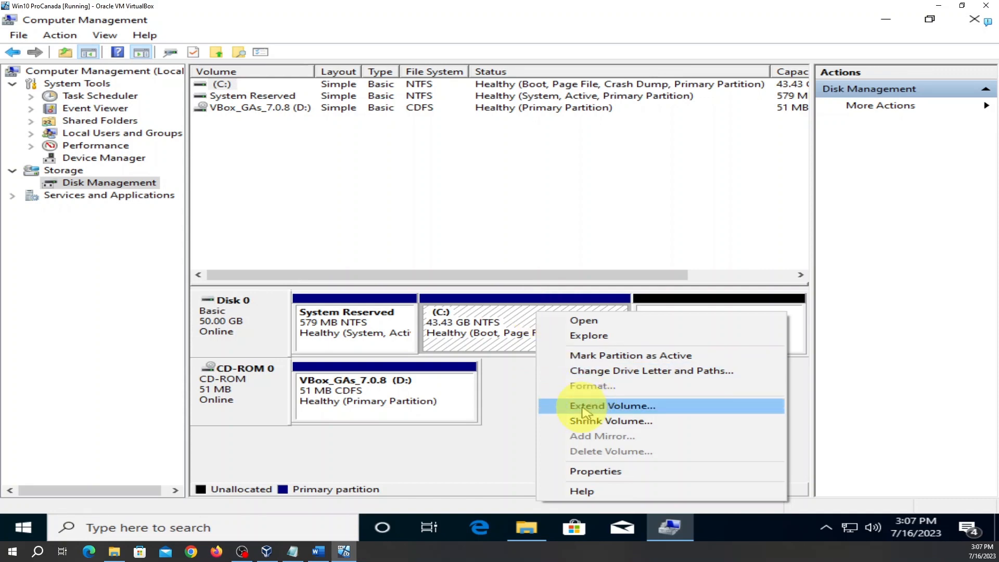
click(527, 408)
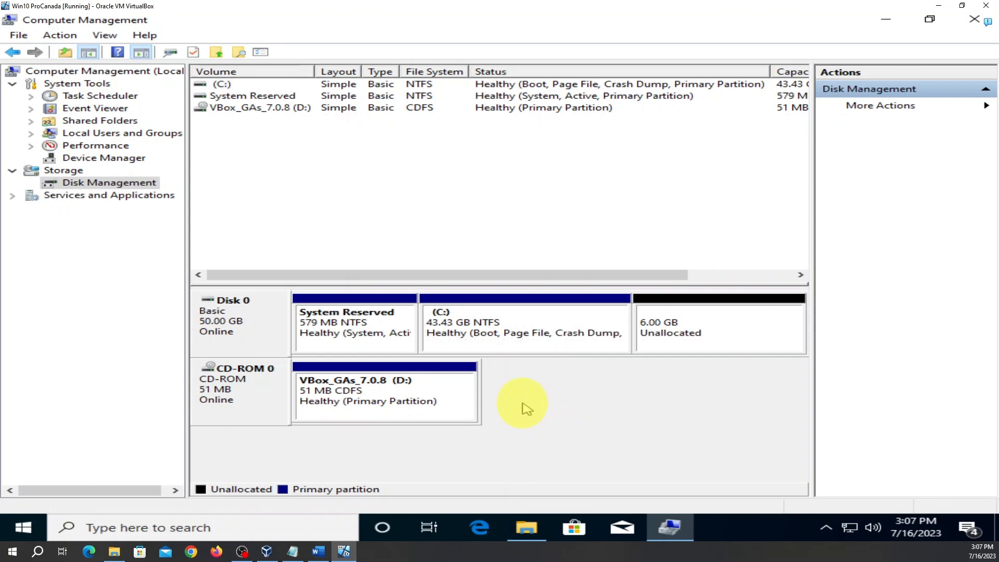
right_click(527, 319)
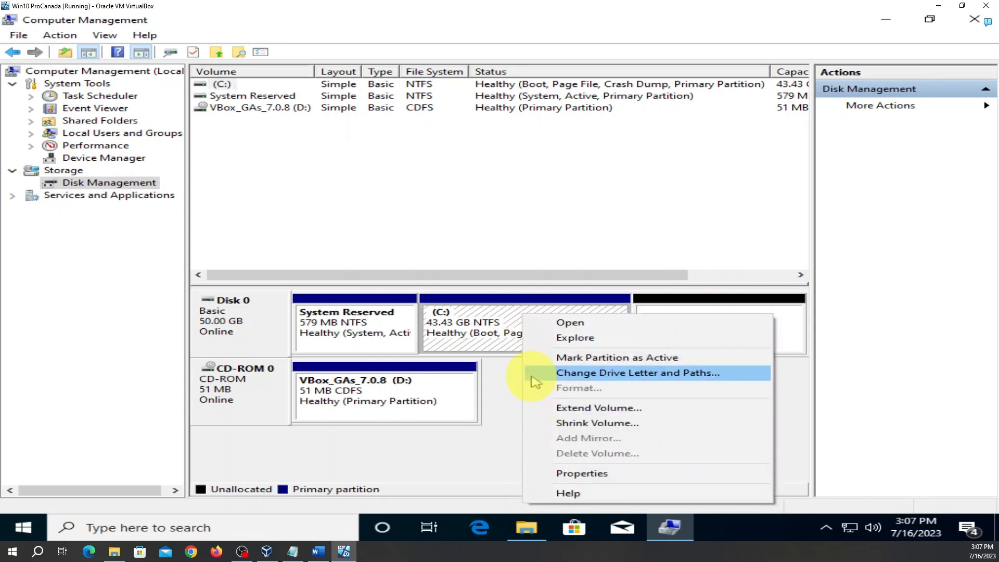
click(508, 317)
right_click(509, 316)
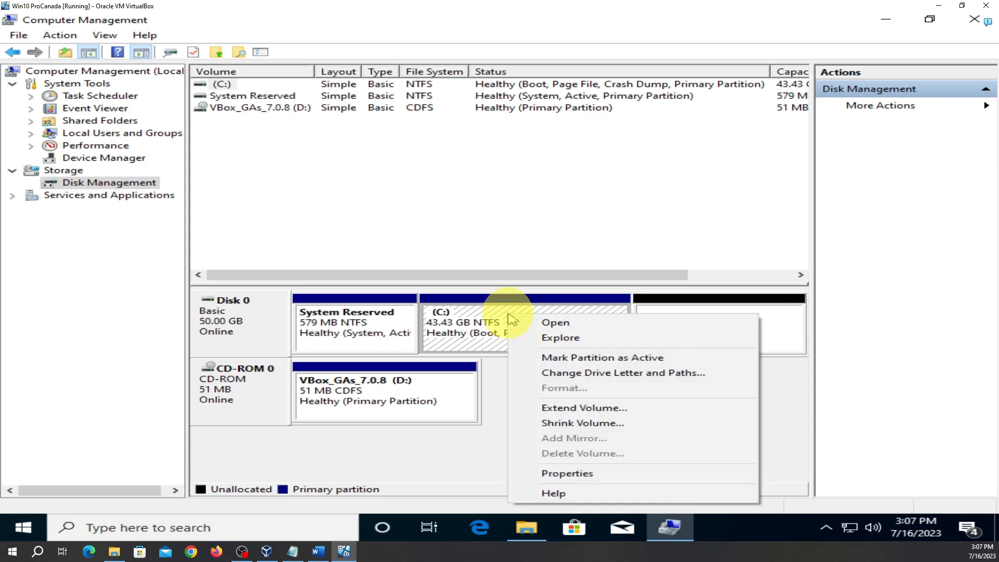
click(571, 410)
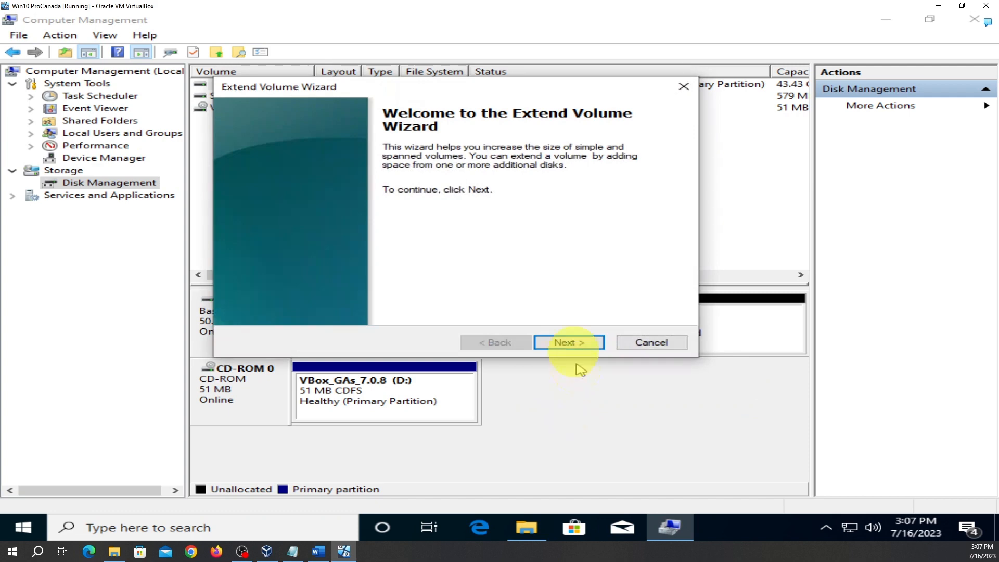
Step through the wizard adding all 6144 MB from Disk 0 to C: and finish
click(575, 345)
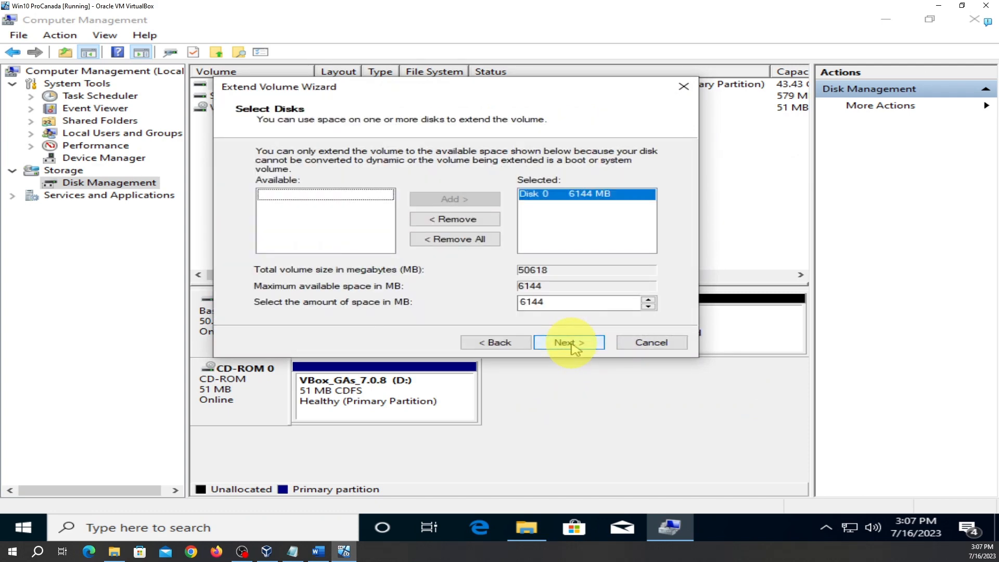
click(574, 344)
click(568, 343)
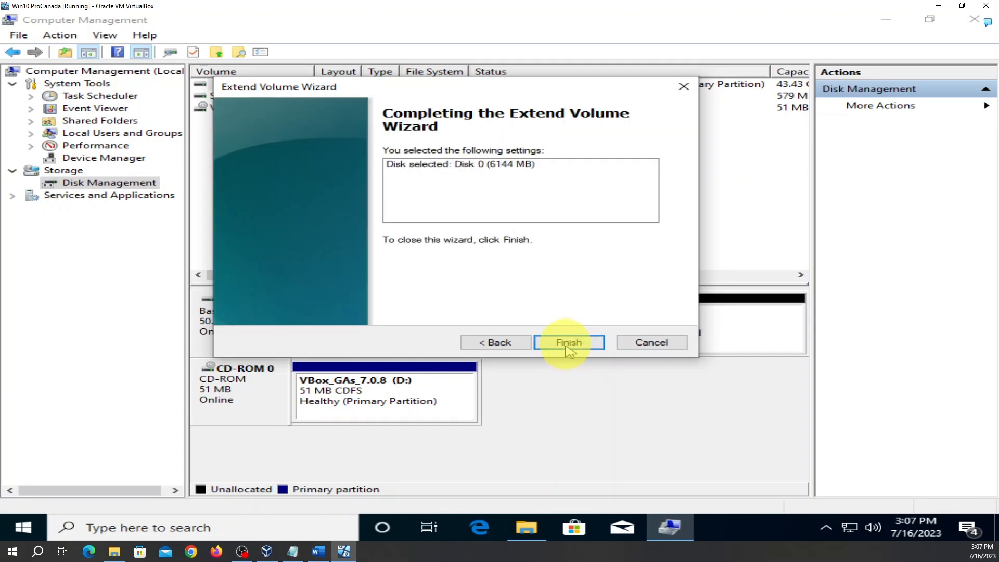